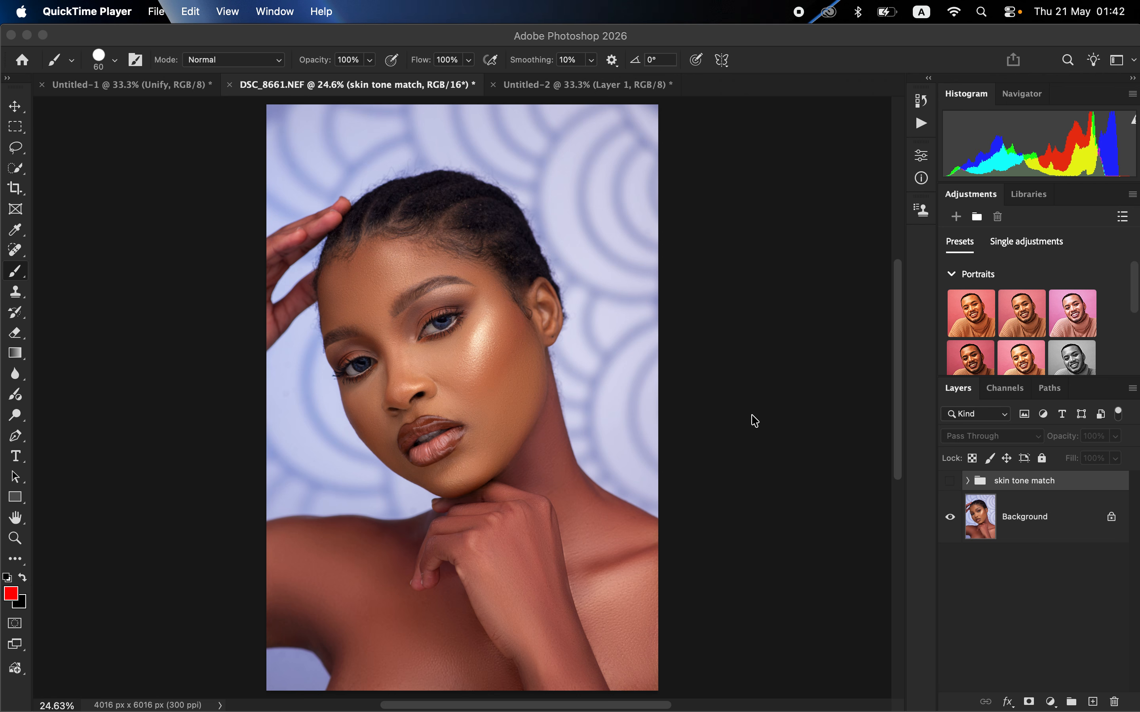
# Step: Toggle the visibility of the skin tone match group repeatedly to compare the portrait before and after the correction
pyautogui.click(949, 491)
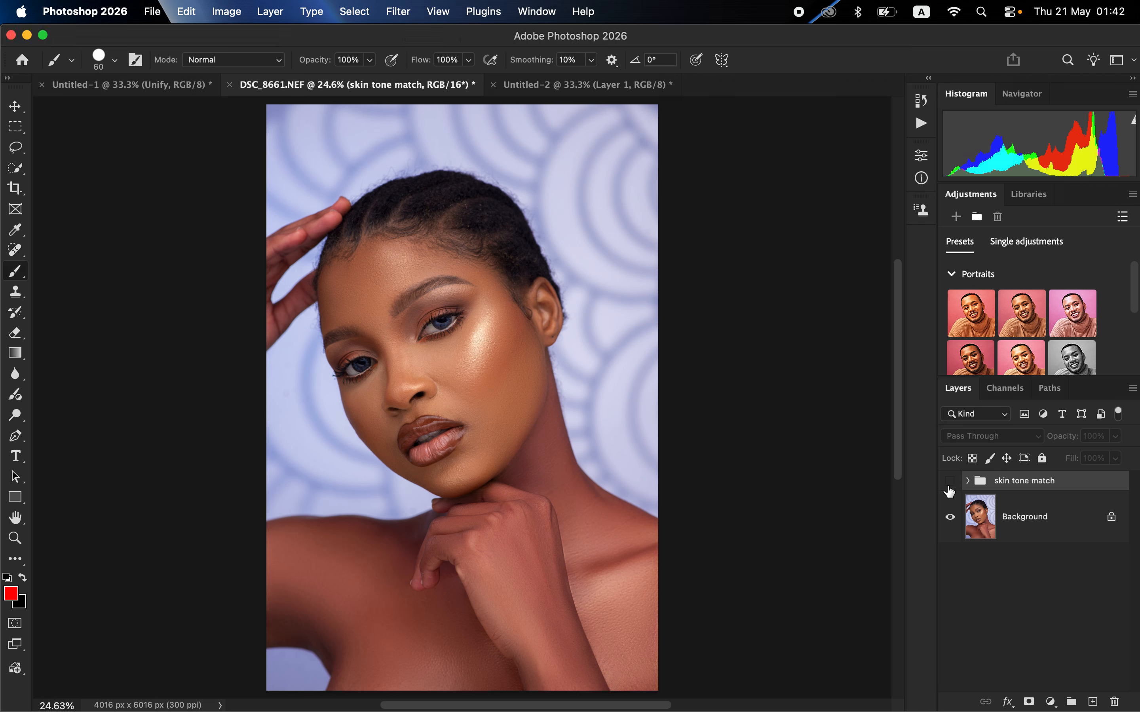
pyautogui.click(949, 485)
pyautogui.click(950, 485)
pyautogui.click(949, 486)
pyautogui.click(950, 485)
pyautogui.click(950, 485)
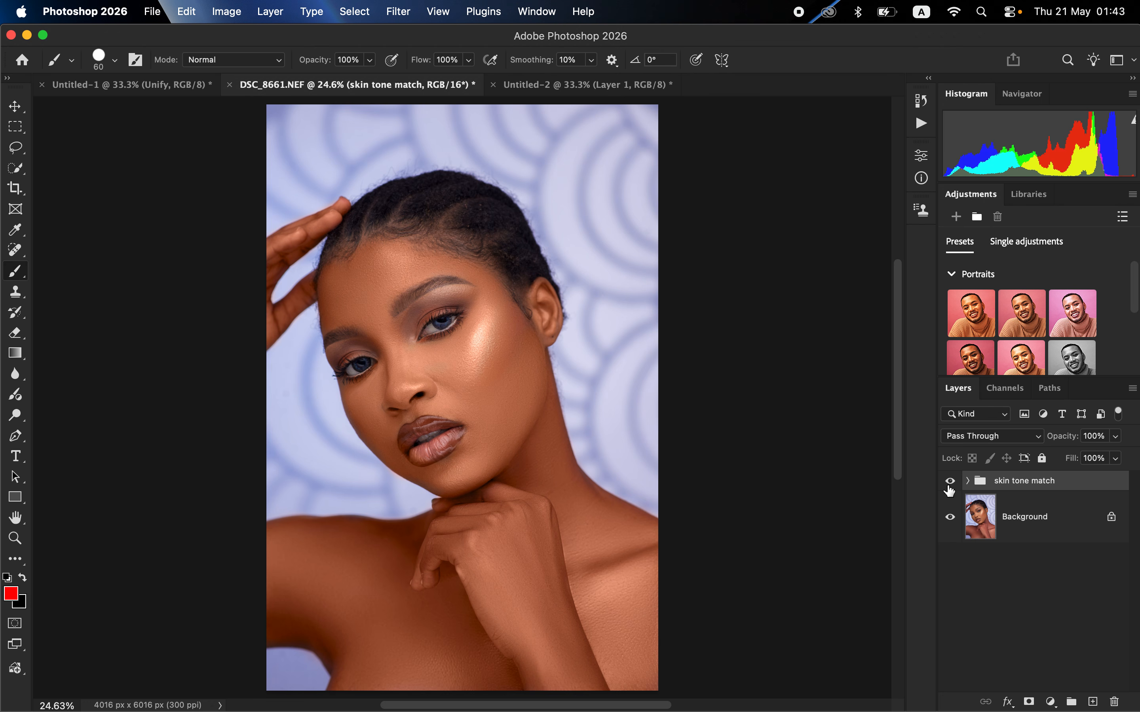
pyautogui.click(950, 485)
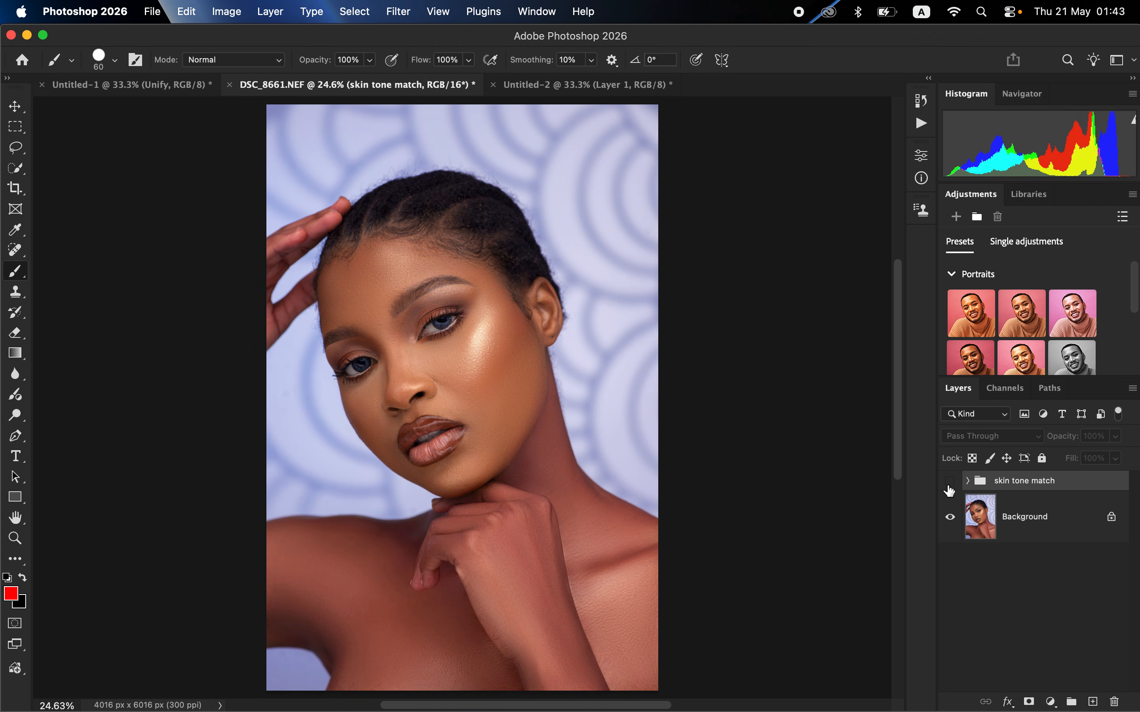
pyautogui.click(949, 485)
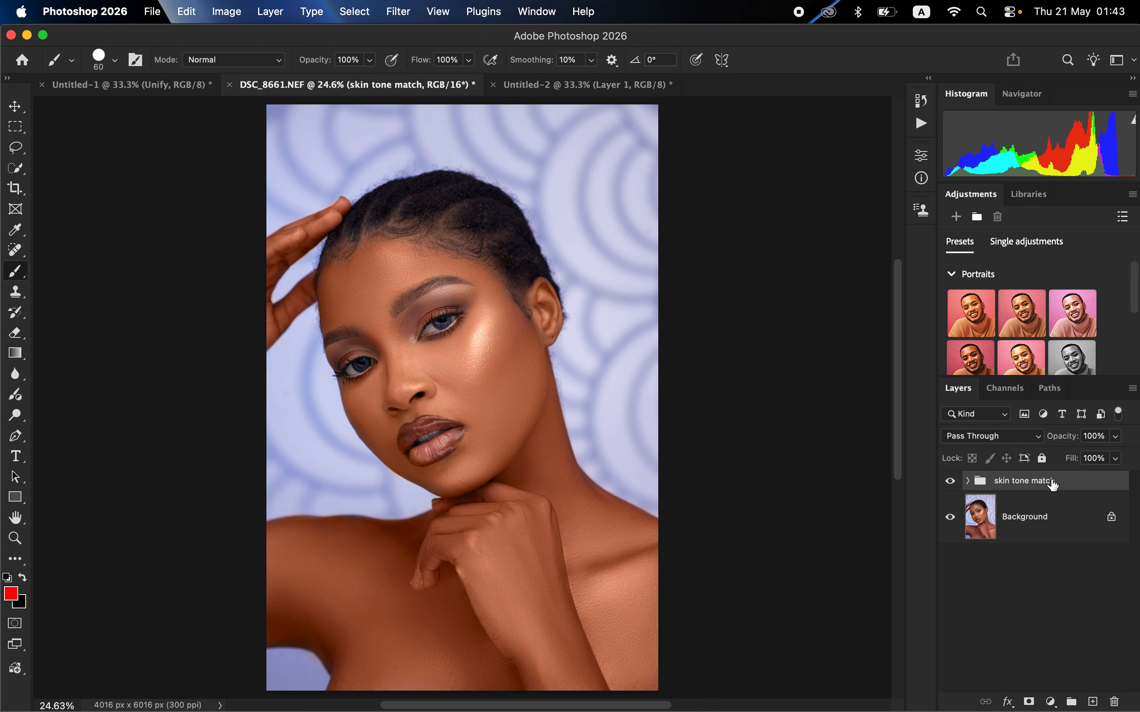
# Step: Delete the skin tone match group and duplicate the Background layer
pyautogui.press('Delete')
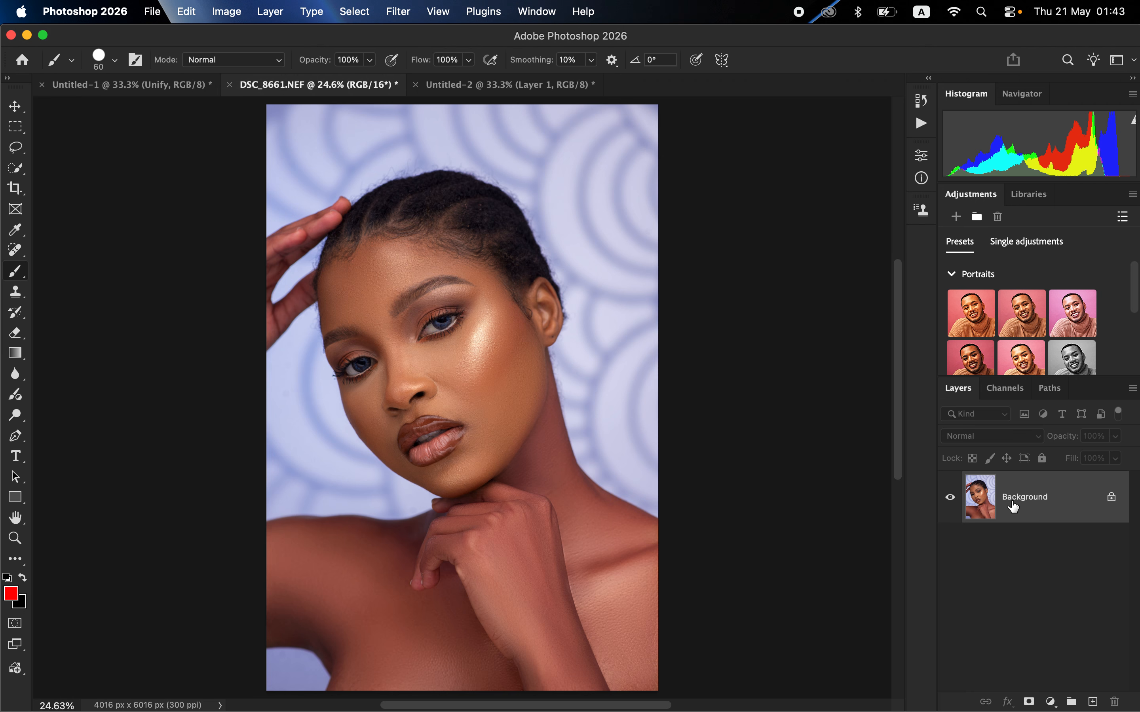
pyautogui.moveTo(1061, 516)
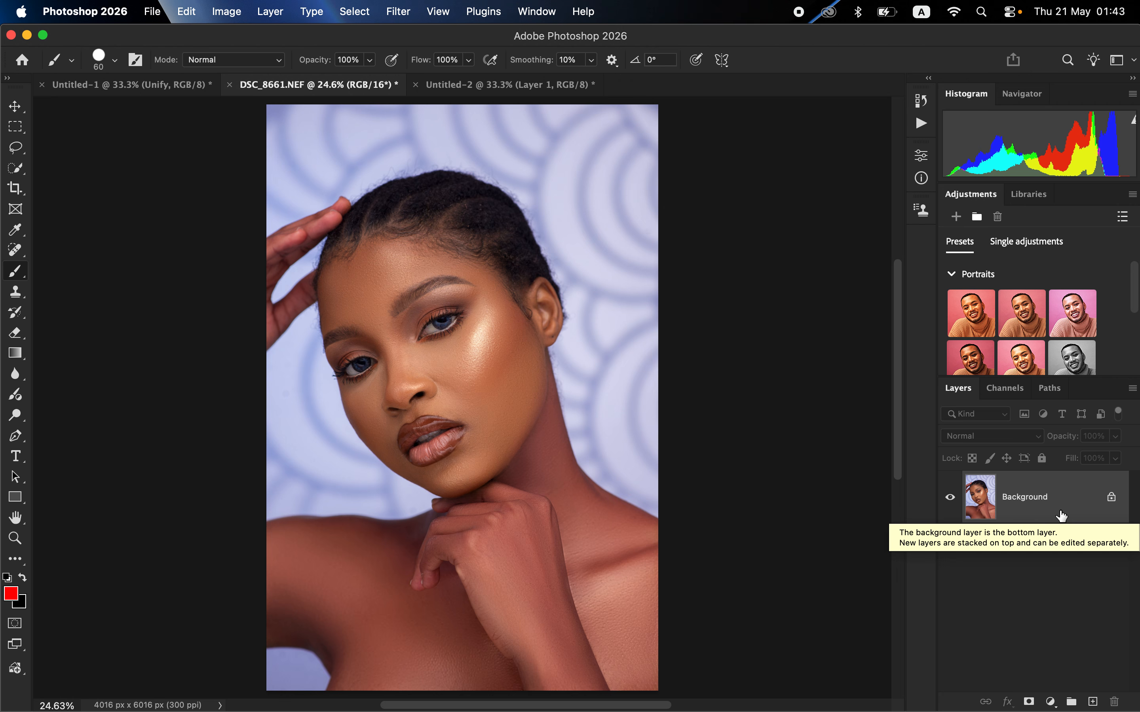
pyautogui.press('super+j')
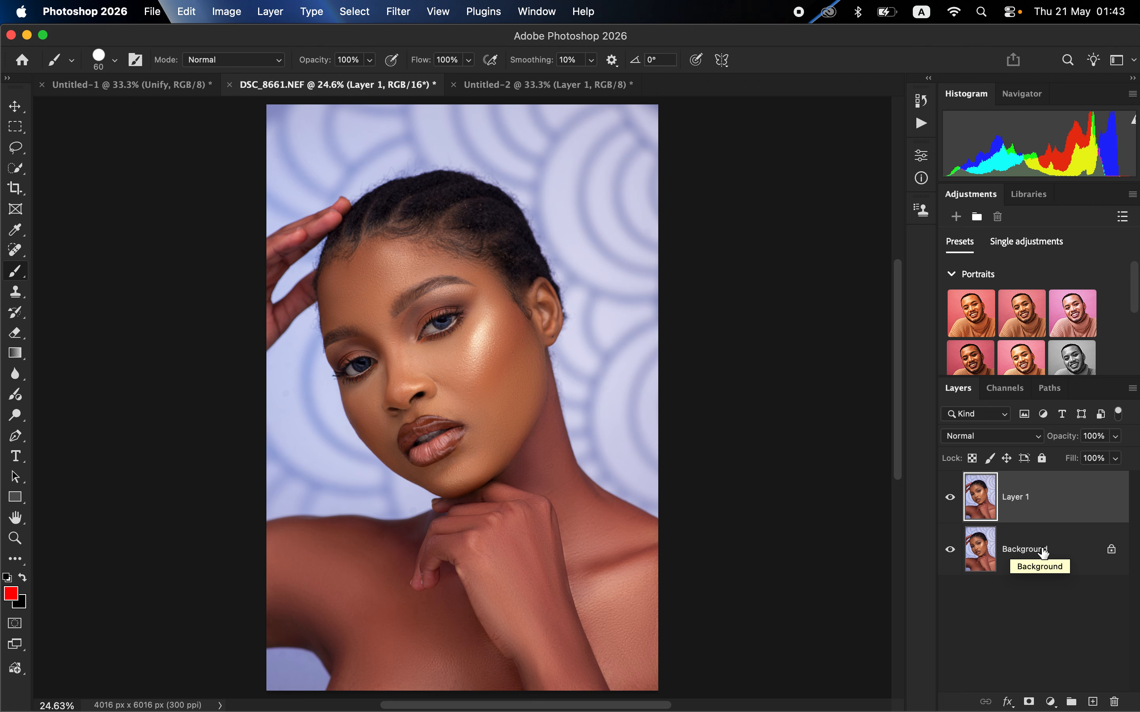
# Step: Add a Solid Color fill layer in red ff0000 above Layer 1 and hide it
pyautogui.click(1050, 703)
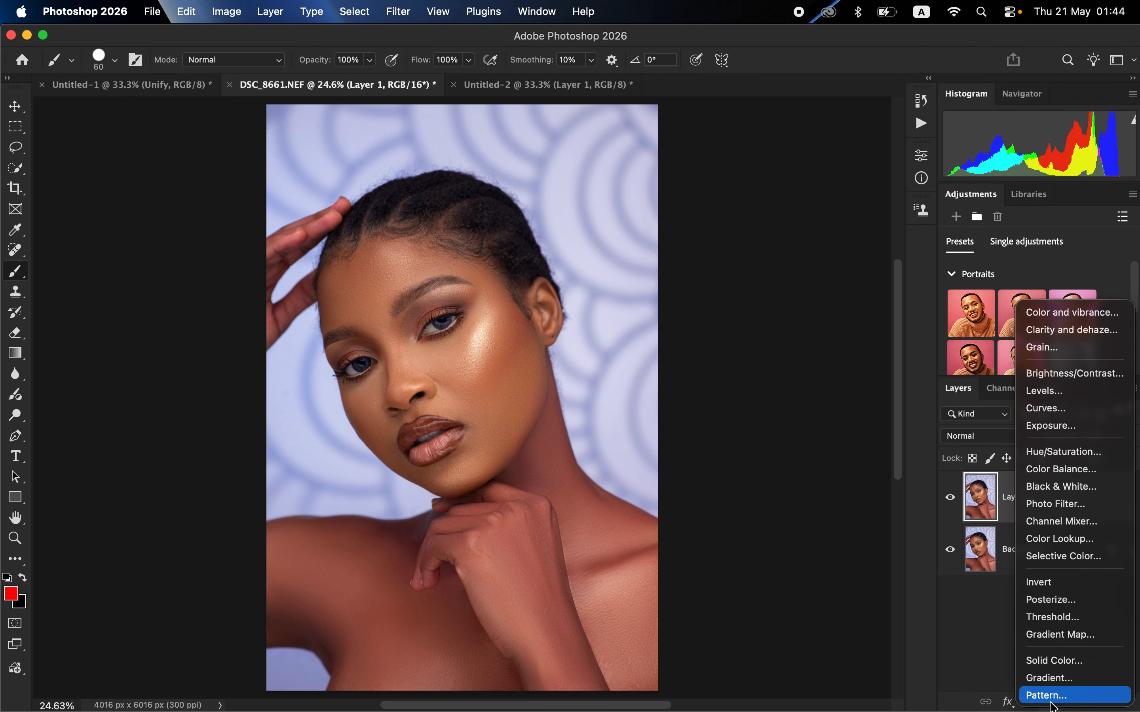
pyautogui.click(1042, 658)
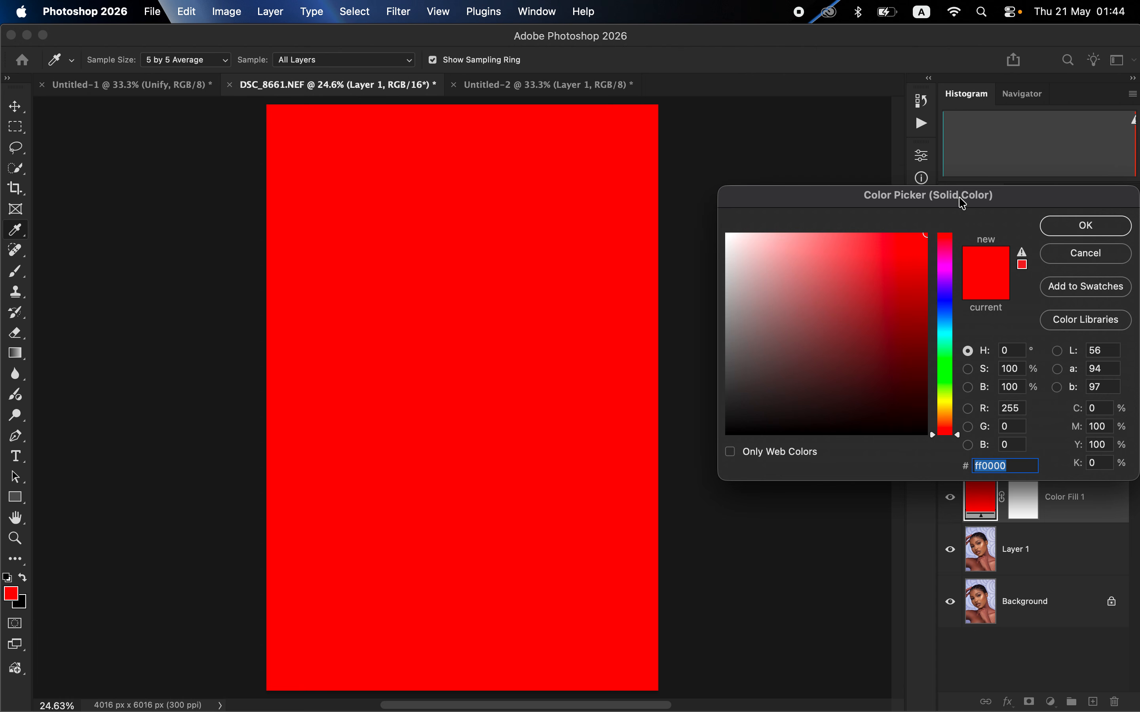
pyautogui.moveTo(959, 197); pyautogui.dragTo(828, 171)
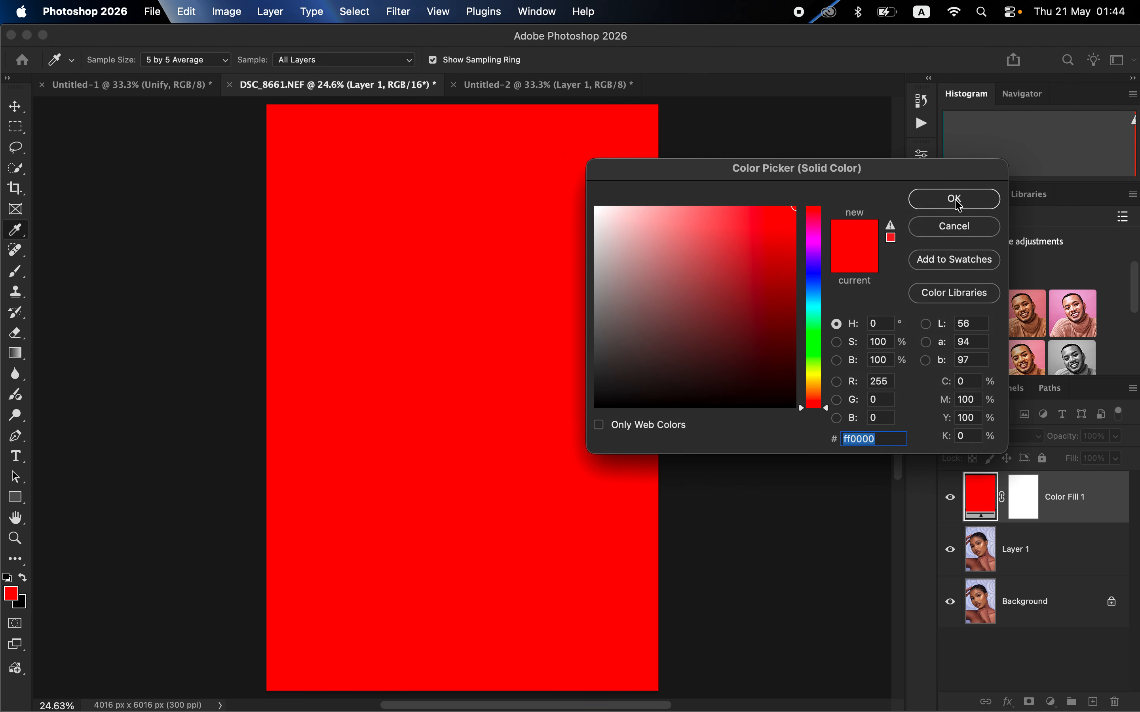
pyautogui.click(956, 201)
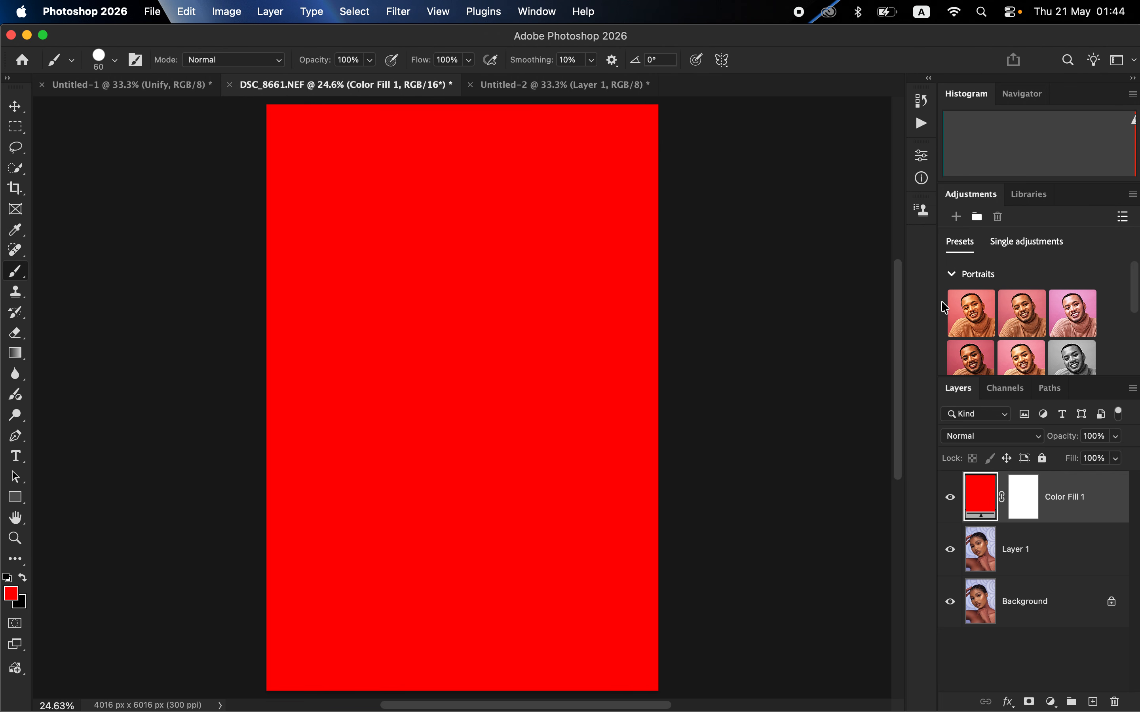
pyautogui.click(950, 505)
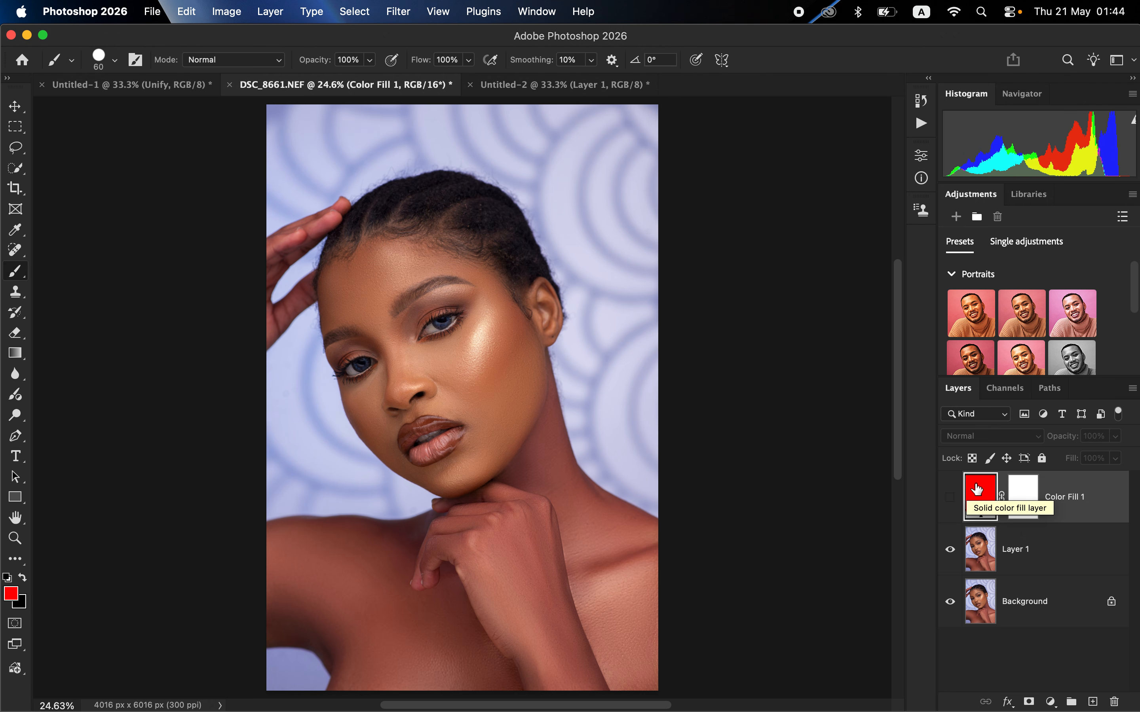
# Step: Reopen the hidden fill layer's colour for editing, with eyedropper sampling set to 5 by 5 Average and All Layers
pyautogui.doubleClick(980, 503)
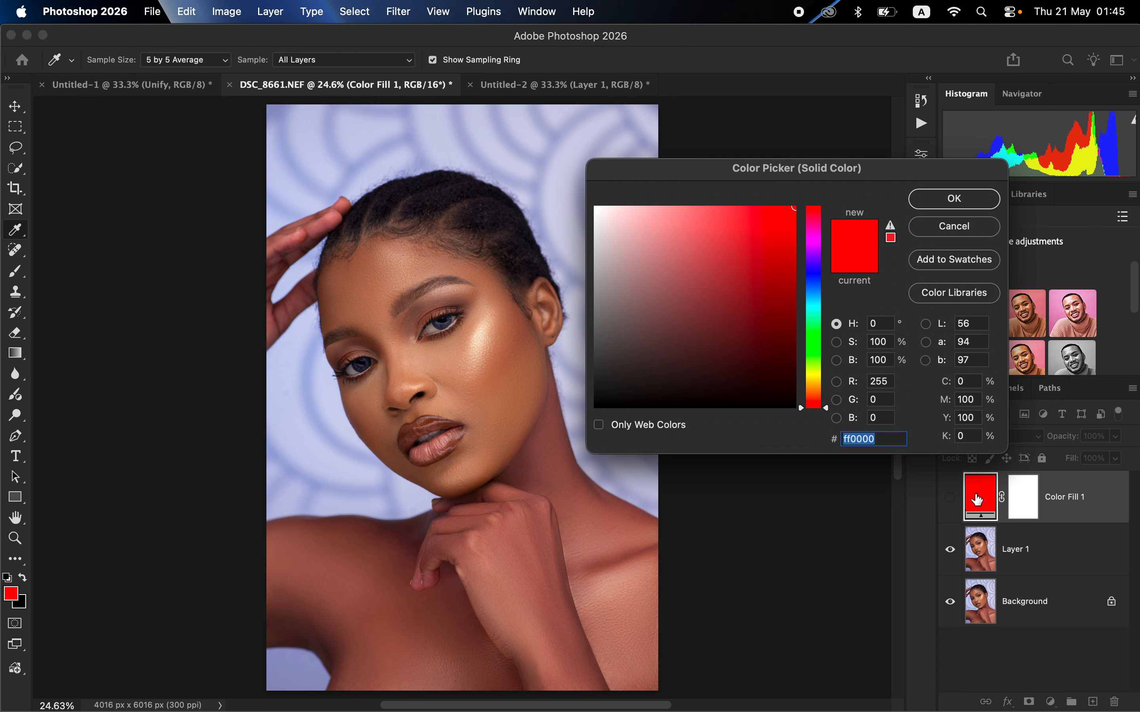
pyautogui.moveTo(793, 178); pyautogui.dragTo(808, 163)
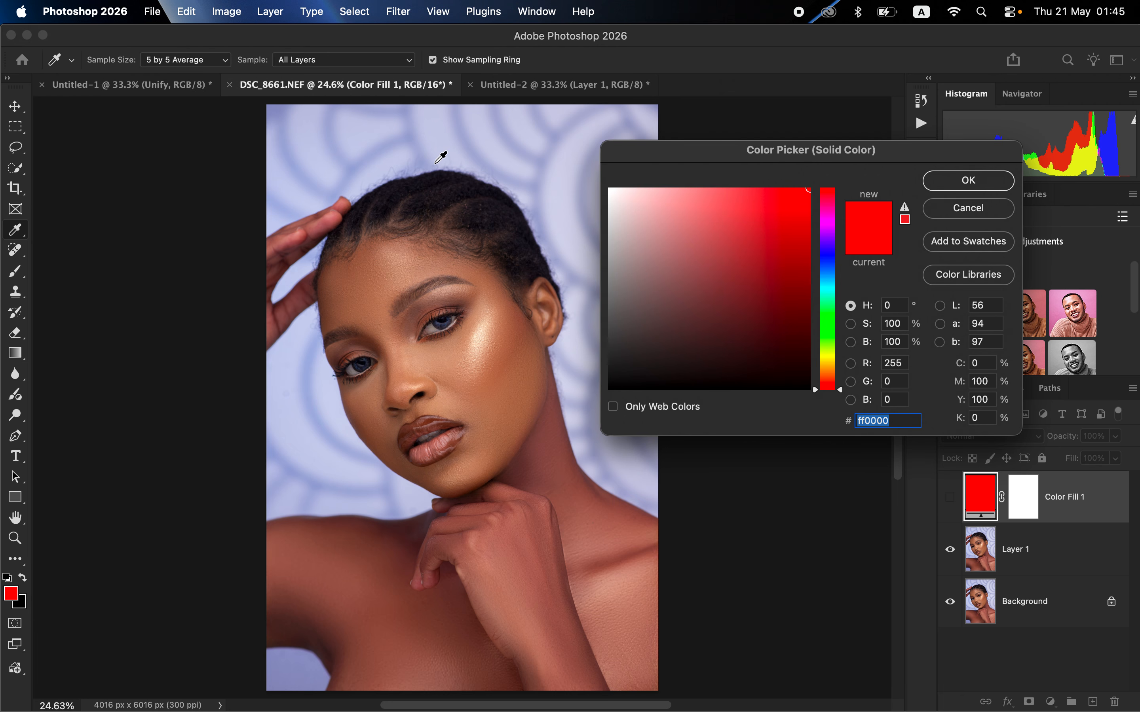
pyautogui.click(207, 62)
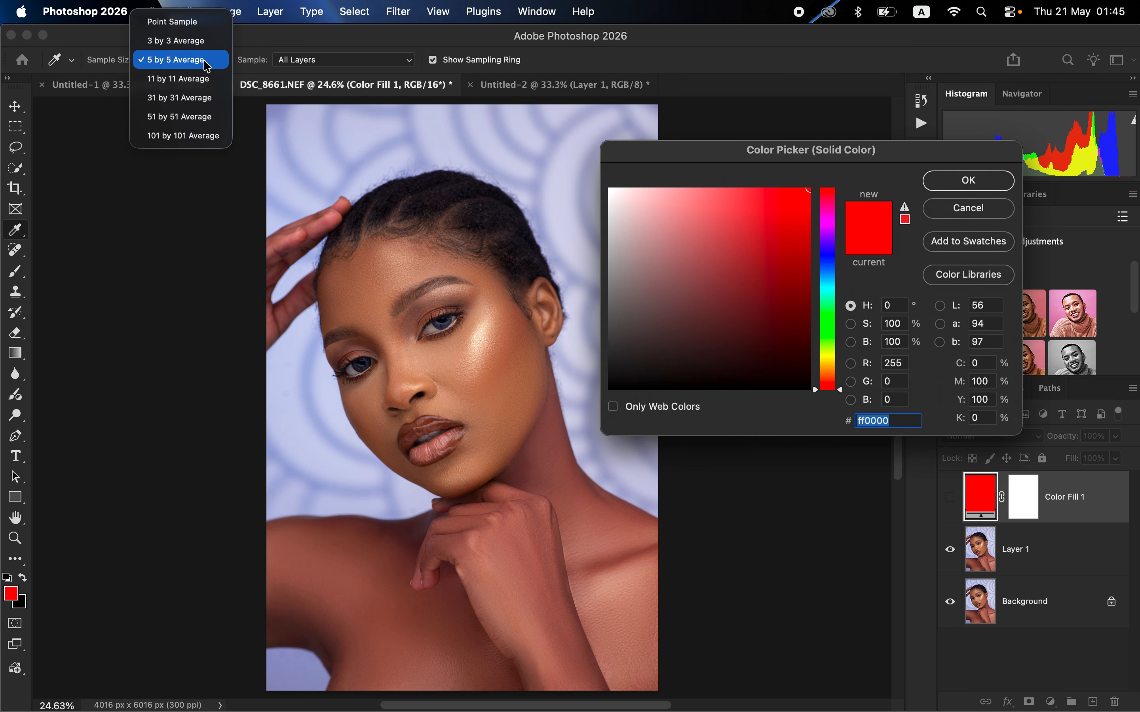
pyautogui.click(208, 65)
pyautogui.click(302, 60)
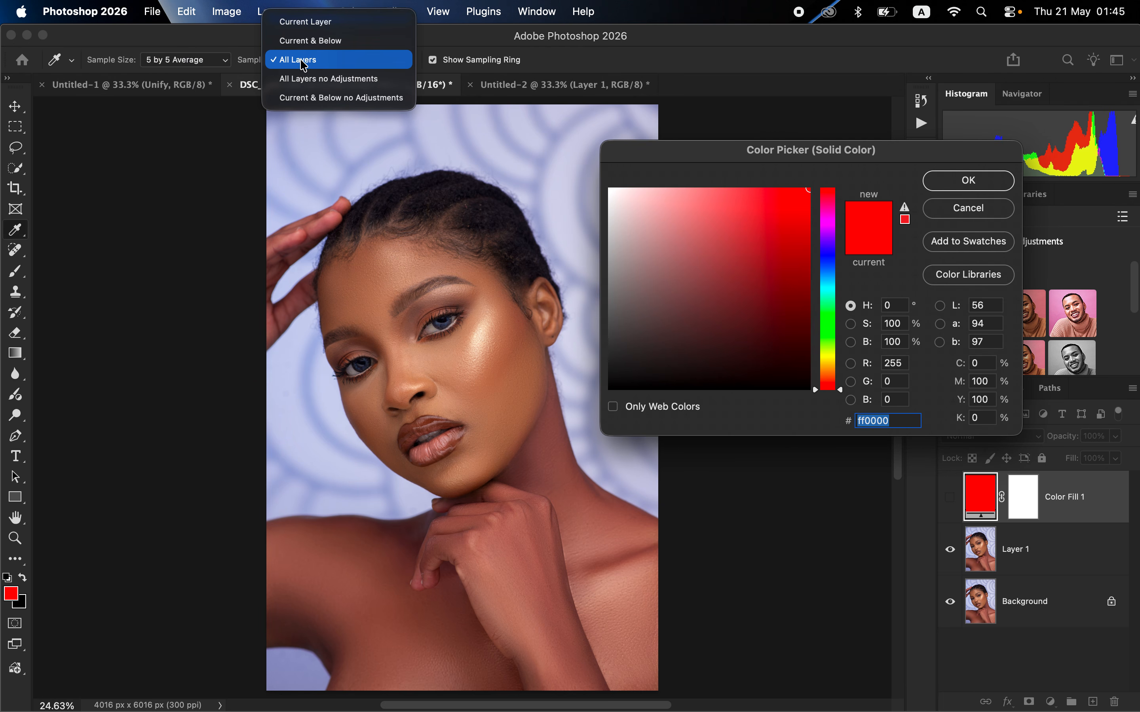
pyautogui.click(305, 62)
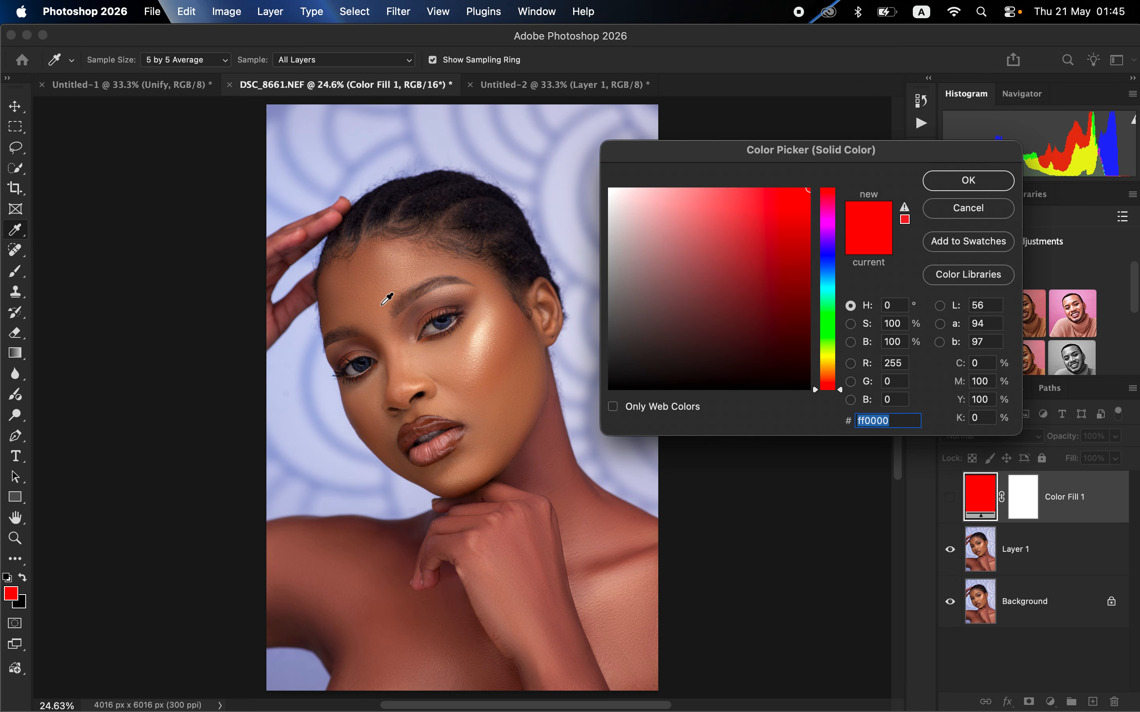
# Step: Try sampling the fill colour from several spots on the lower forehead between the eyebrows
pyautogui.press('super+plus')
pyautogui.press('super+plus')
pyautogui.press('super+plus')
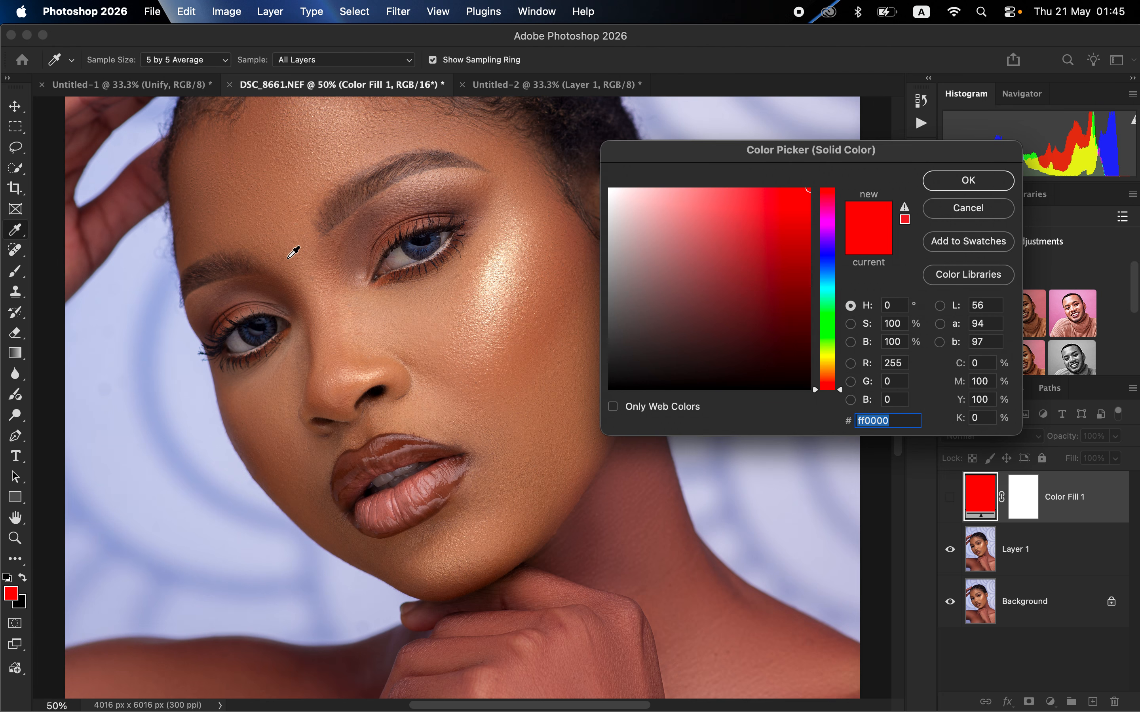
pyautogui.click(252, 234)
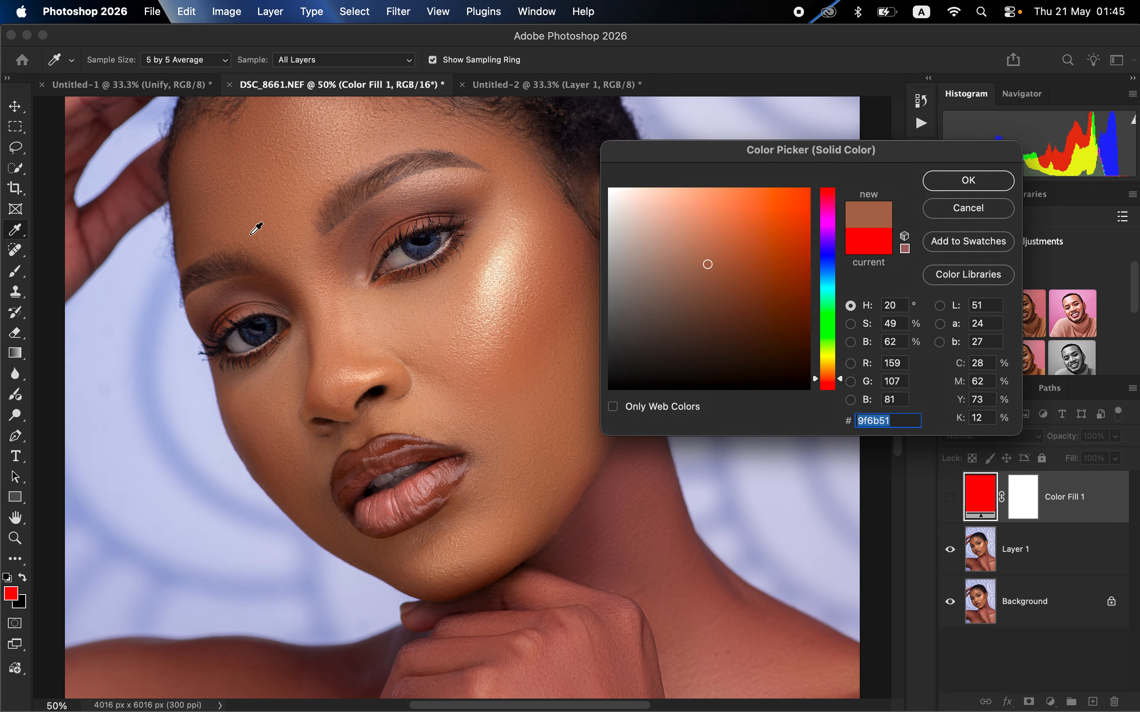
pyautogui.click(262, 238)
pyautogui.click(278, 238)
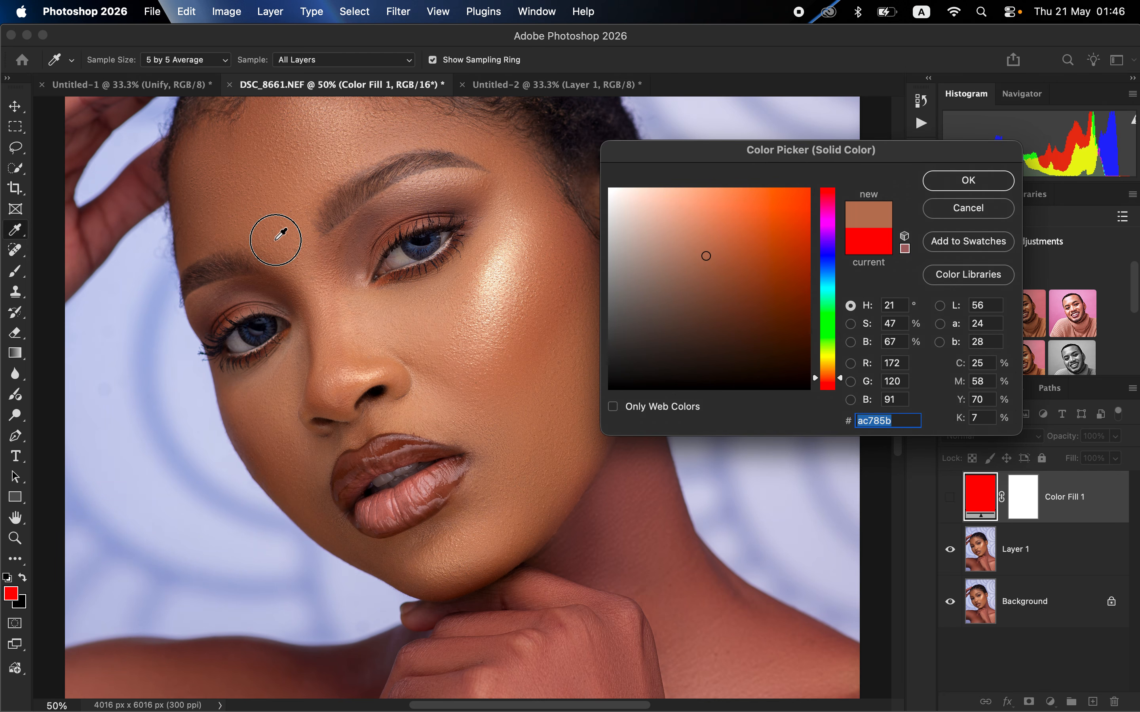
pyautogui.click(279, 238)
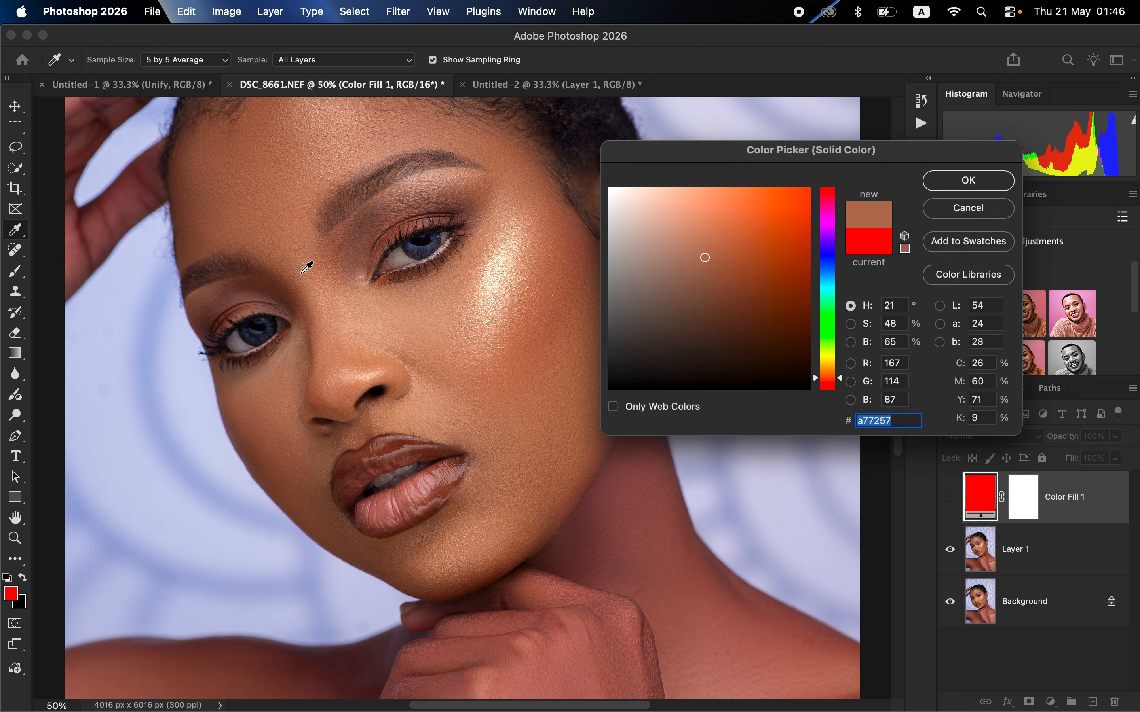
pyautogui.moveTo(280, 230); pyautogui.dragTo(278, 243)
pyautogui.click(279, 242)
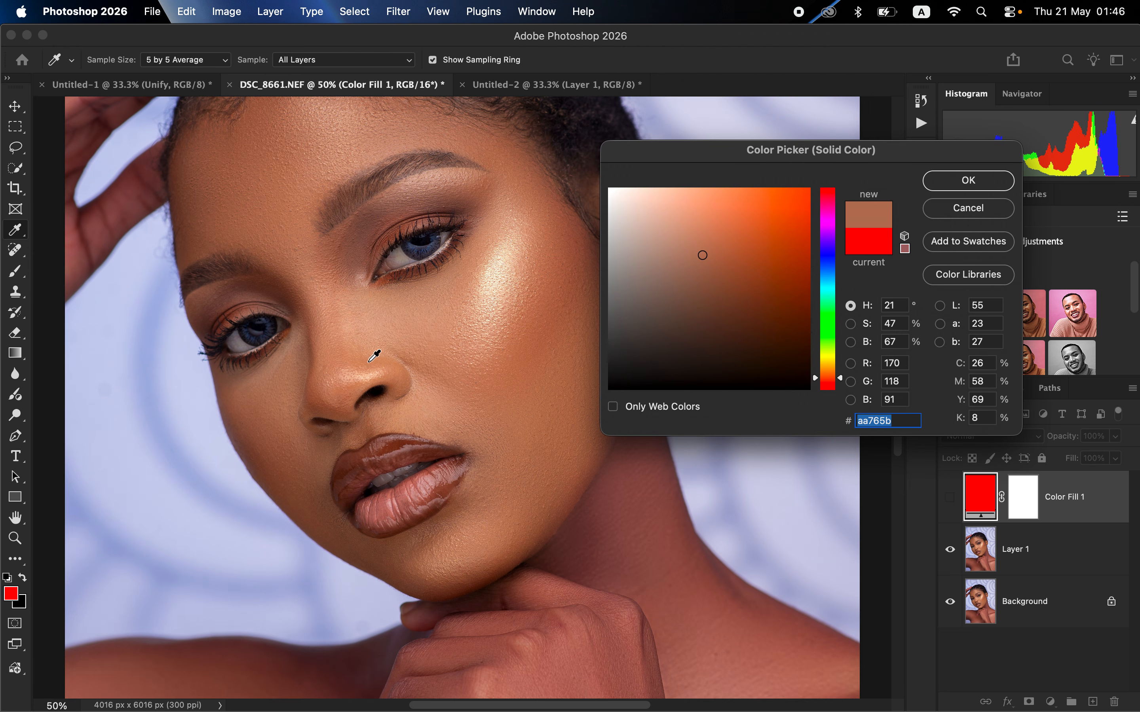
# Step: Sample the forehead skin between the eyebrows again and apply a57055 as the fill colour
pyautogui.press('super+minus')
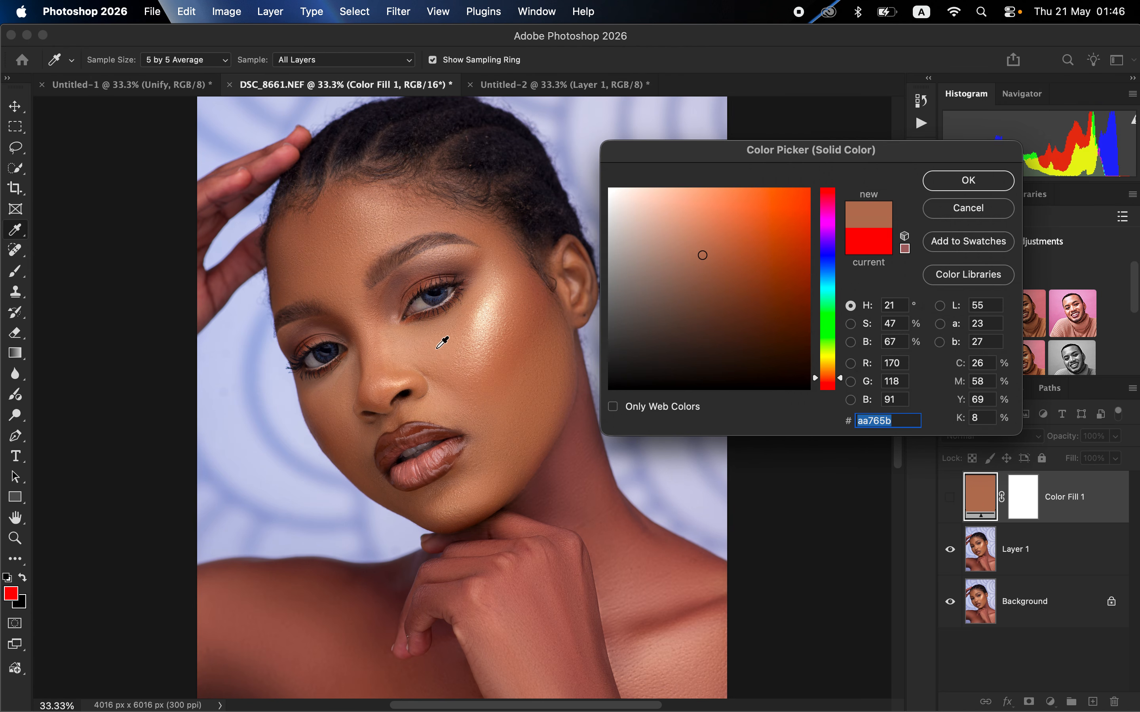
pyautogui.click(338, 295)
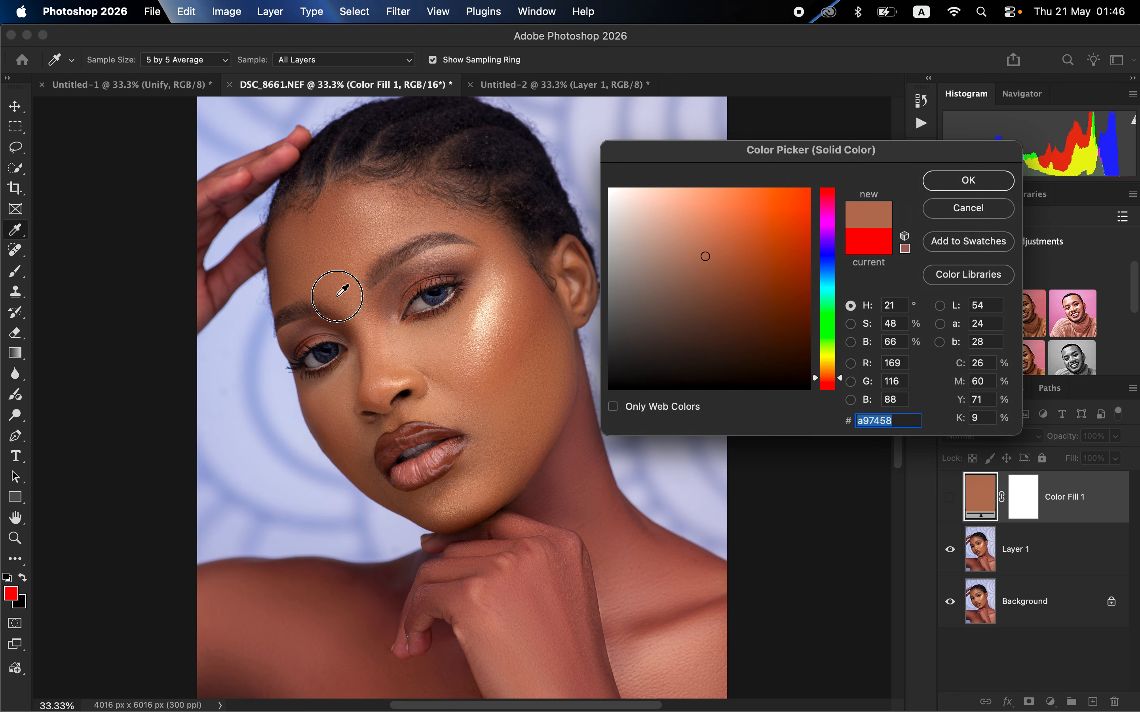
pyautogui.moveTo(337, 296); pyautogui.dragTo(347, 295)
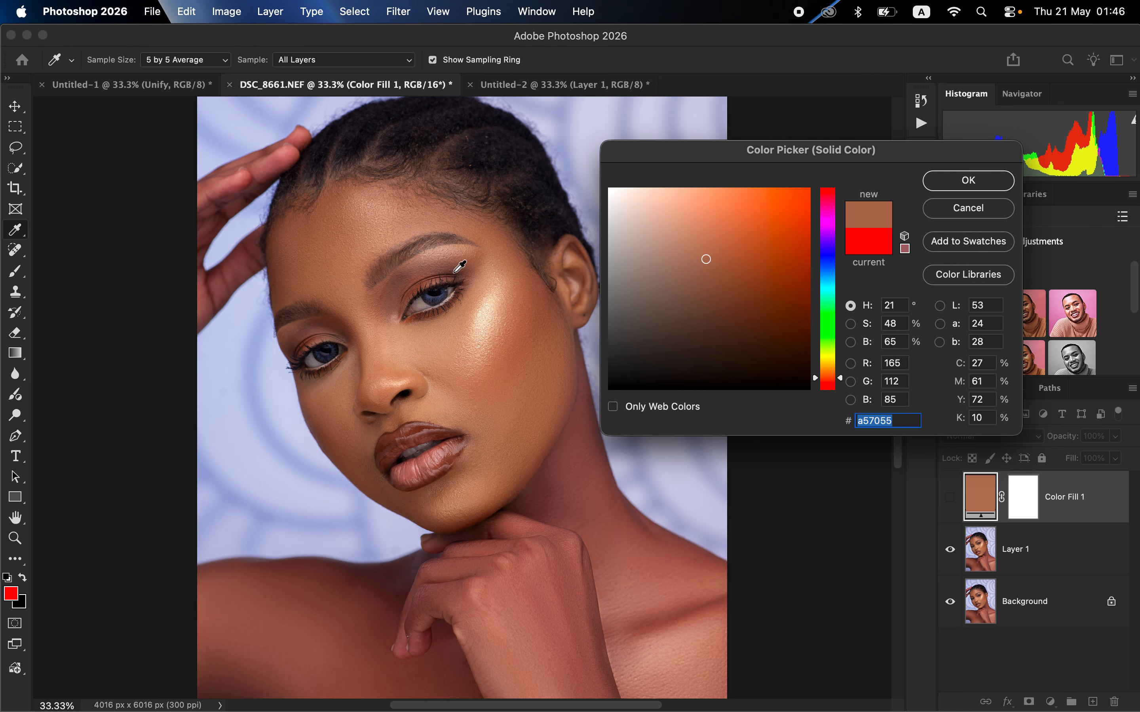
pyautogui.click(970, 181)
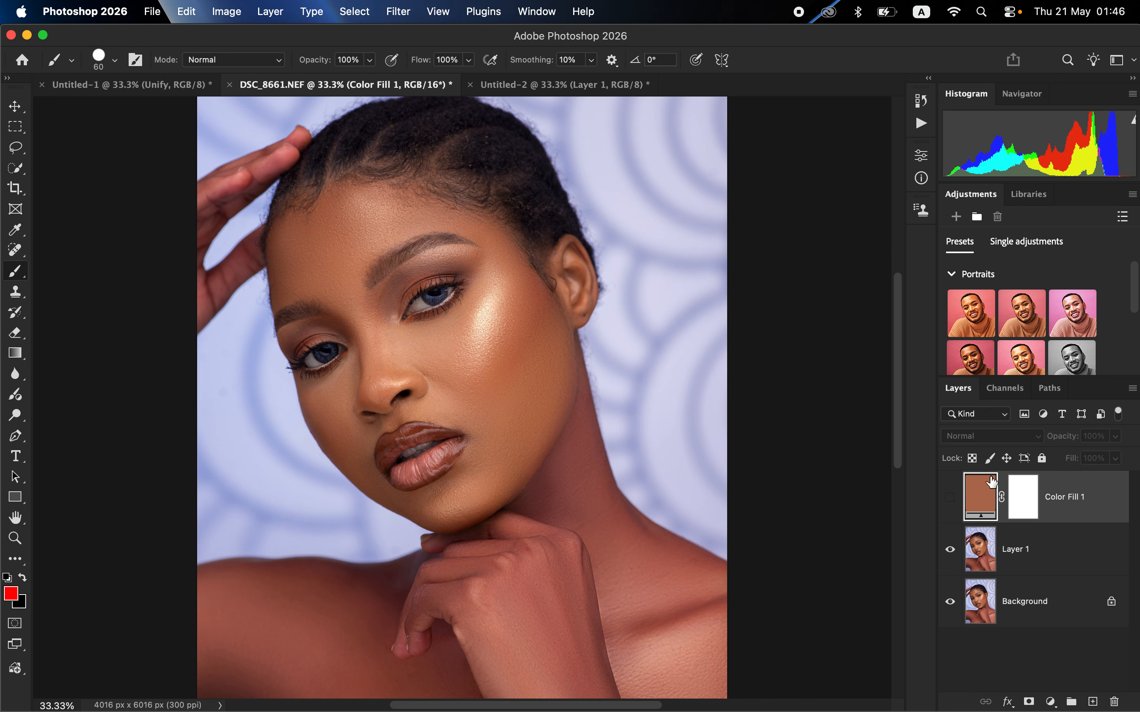
# Step: Show the Color Fill 1 layer in Color blend mode and invert its layer mask to black
pyautogui.click(950, 505)
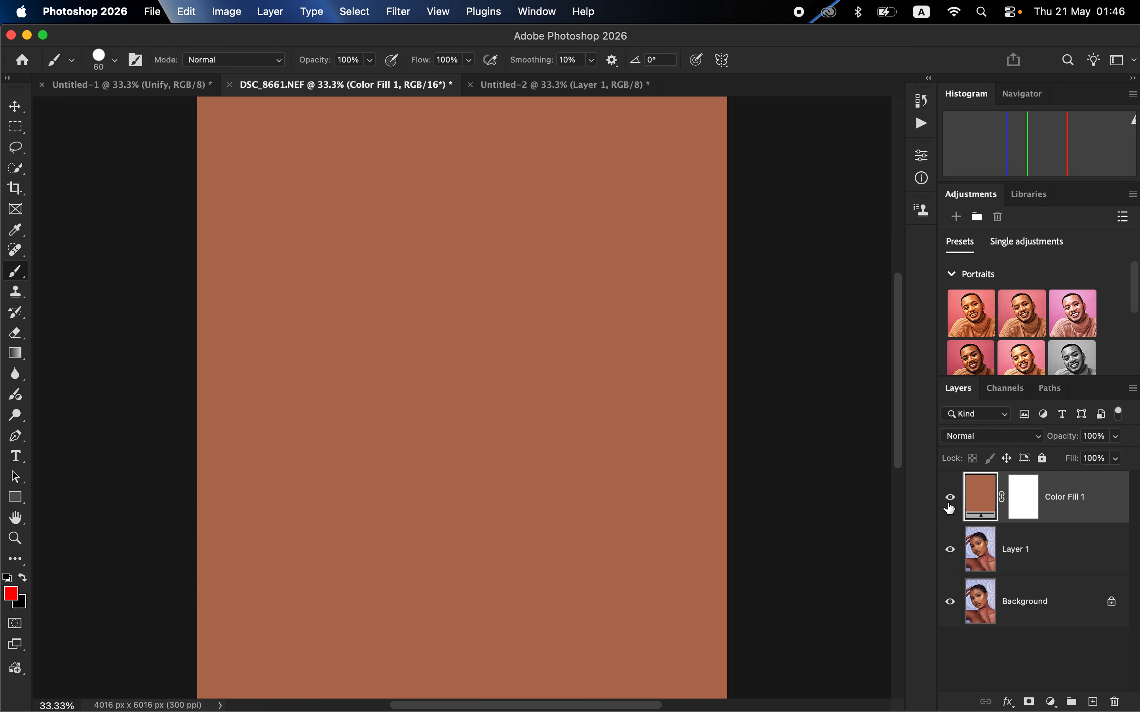
pyautogui.click(991, 438)
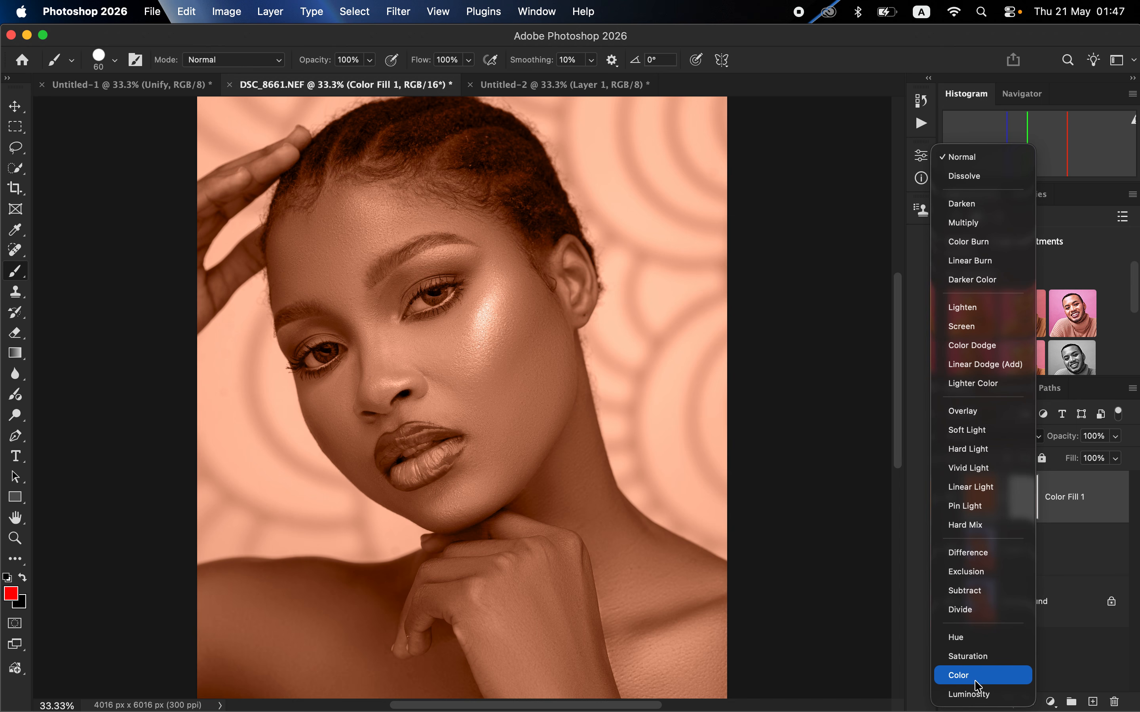
pyautogui.click(978, 683)
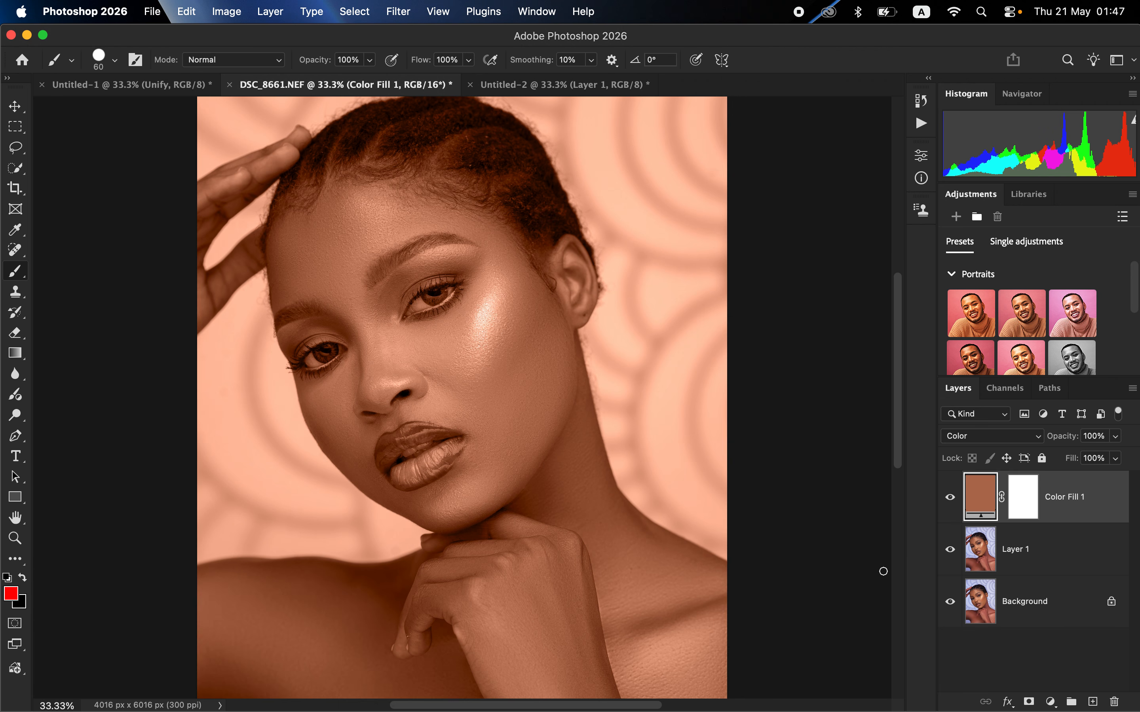
pyautogui.click(1020, 495)
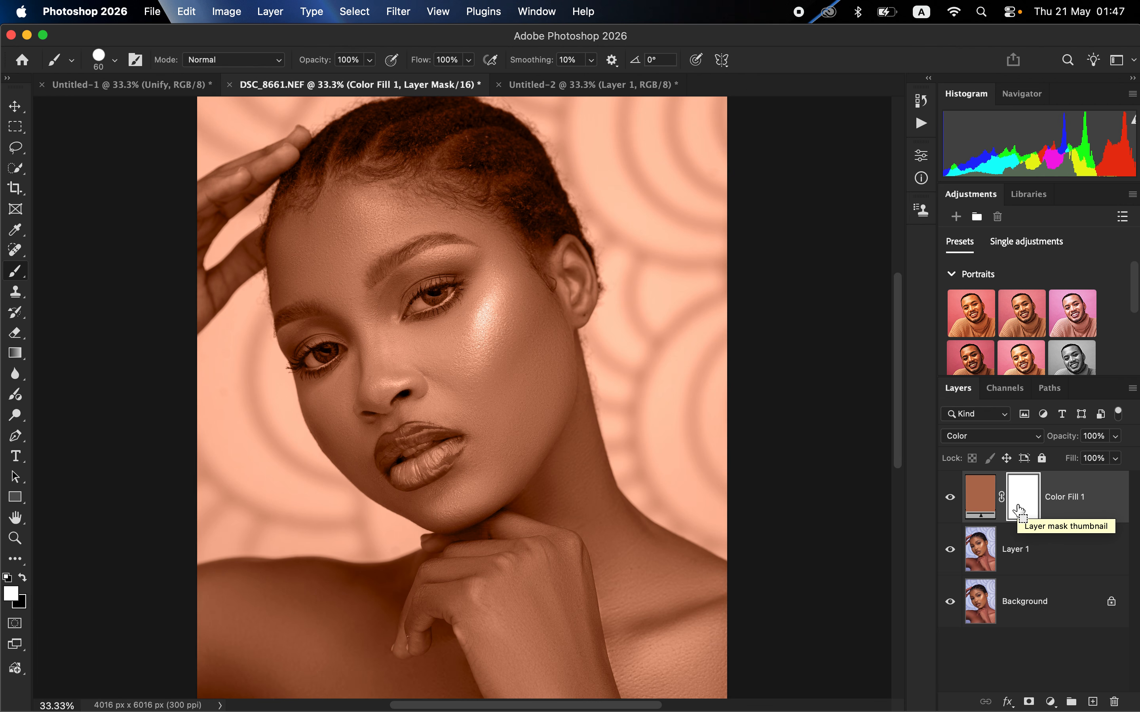
pyautogui.press('super+i')
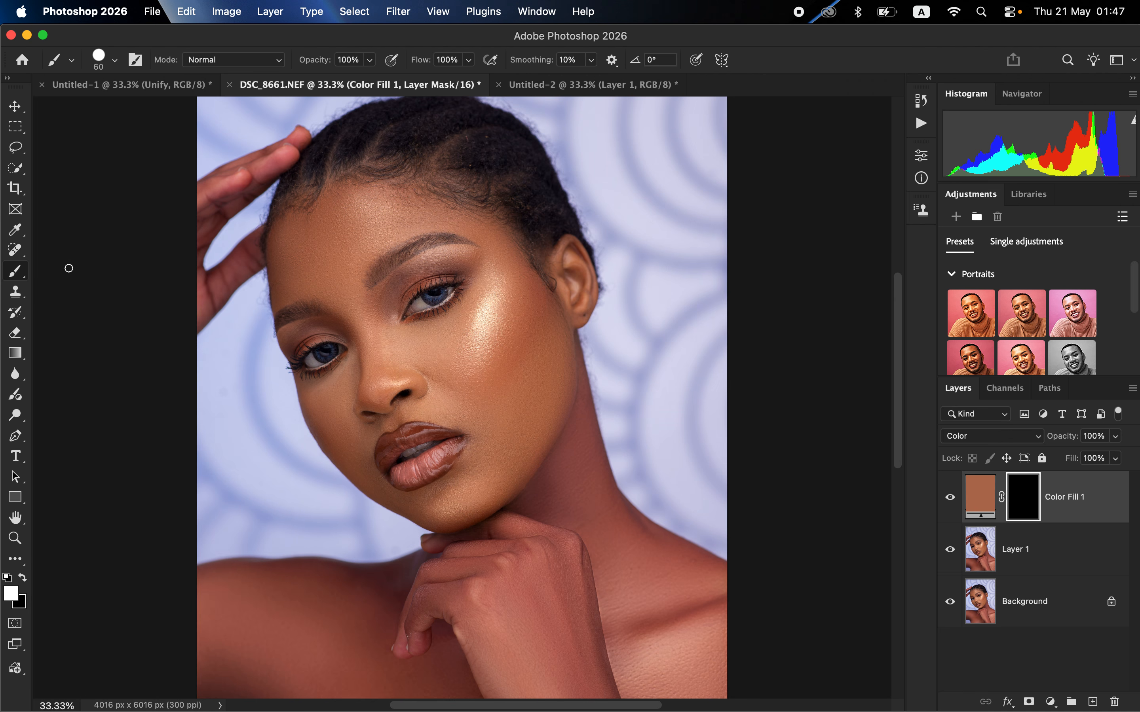
# Step: Choose the Brush Tool with the Soft Round brush at 60 px and 0% hardness
pyautogui.rightClick(15, 271)
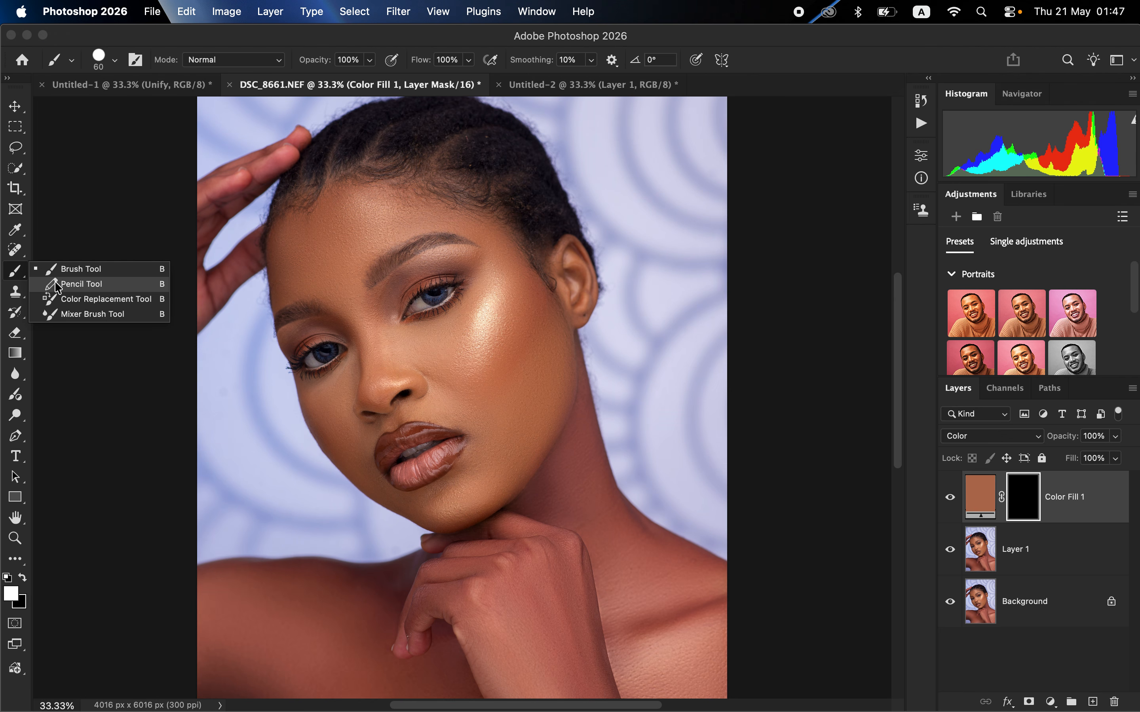
pyautogui.click(99, 268)
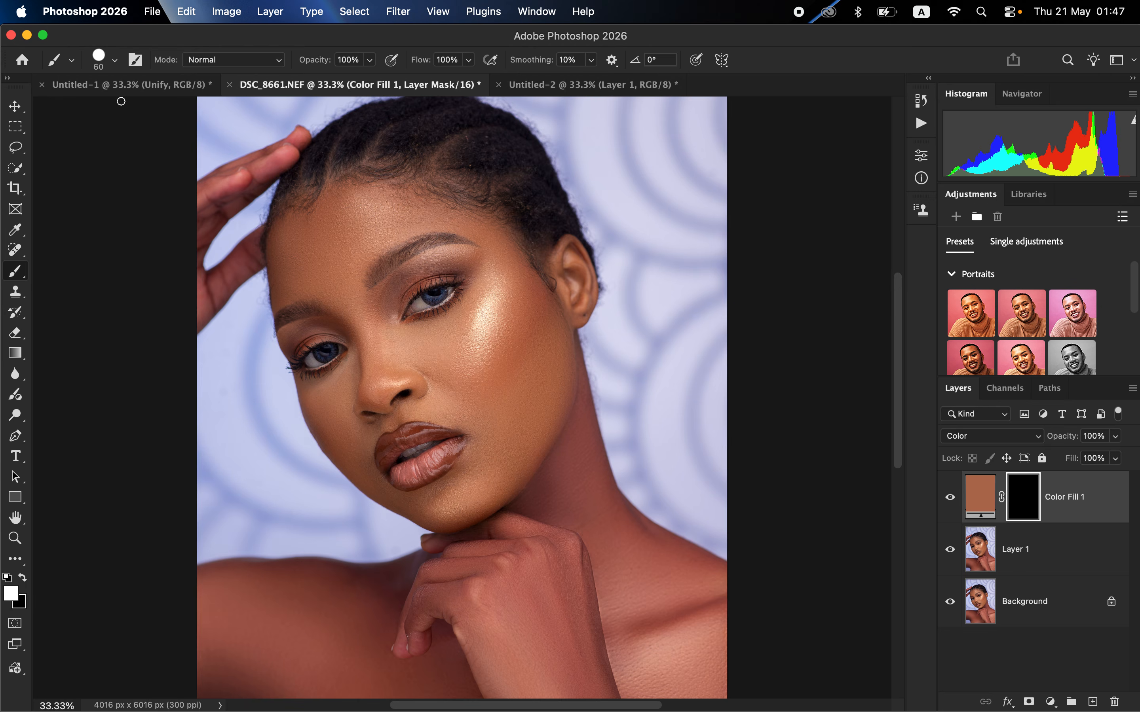
pyautogui.click(115, 59)
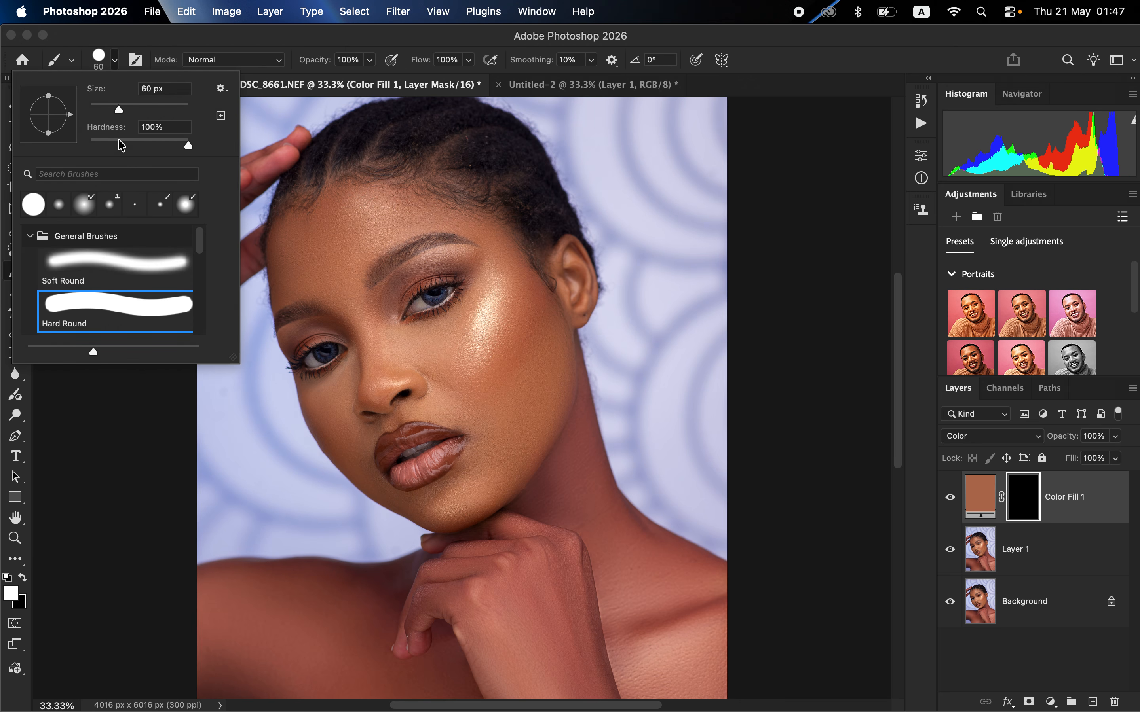
pyautogui.click(124, 265)
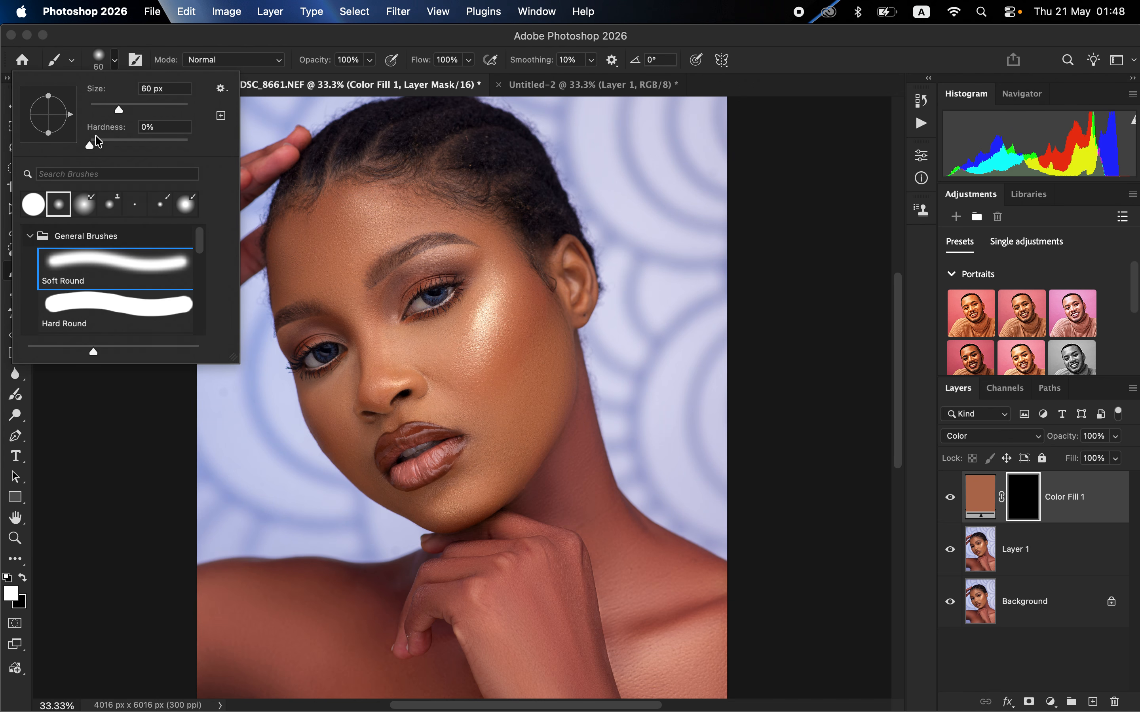
# Step: Make white the foreground colour for painting on the Color Fill 1 layer mask
pyautogui.click(211, 69)
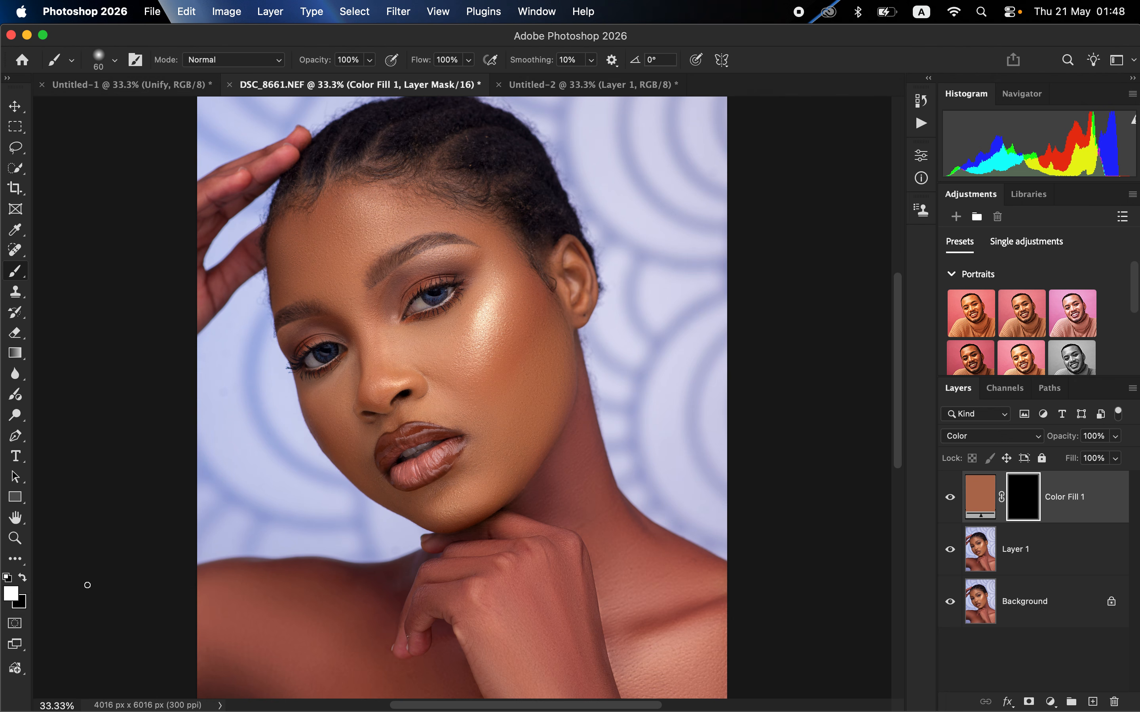
pyautogui.click(26, 583)
pyautogui.click(25, 583)
pyautogui.click(26, 583)
pyautogui.click(25, 583)
pyautogui.click(23, 579)
pyautogui.click(23, 579)
# Step: Enlarge the brush to 700 px and paint white on the Color Fill 1 mask over the chest, lower hand and shoulder
pyautogui.press(']')
pyautogui.press(']')
pyautogui.press(']')
pyautogui.press(']')
pyautogui.press(']')
pyautogui.press(']')
pyautogui.press(']')
pyautogui.press(']')
pyautogui.press(']')
pyautogui.press('super+minus')
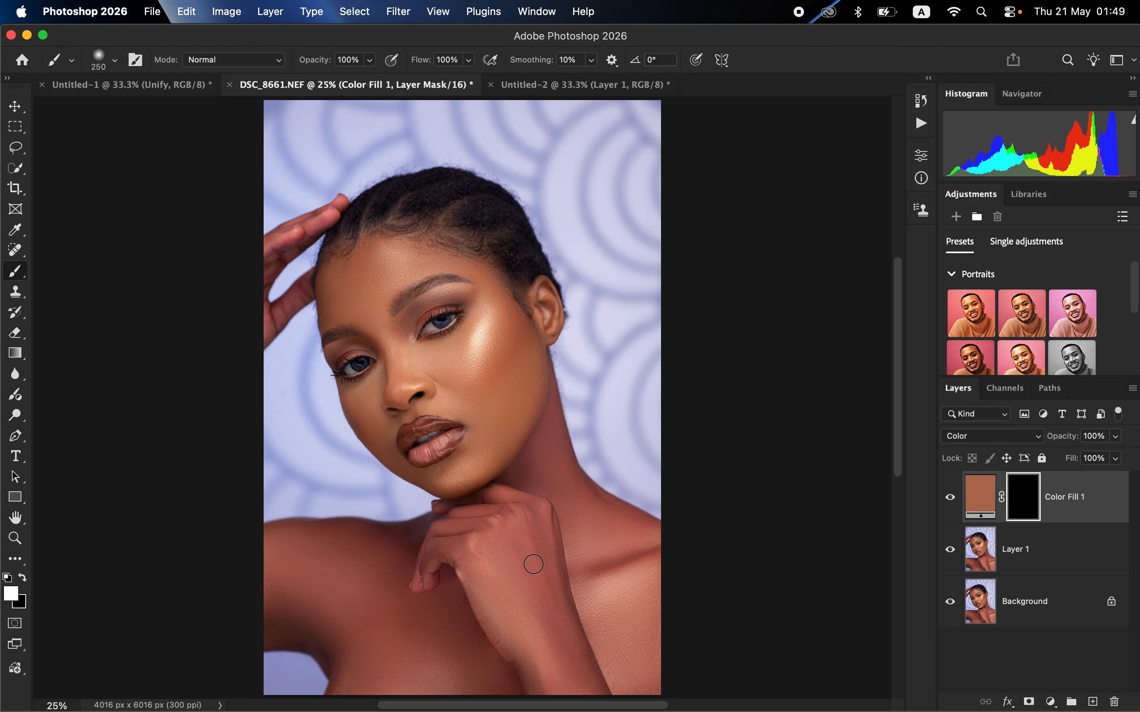
pyautogui.press(']')
pyautogui.press(']')
pyautogui.press(']')
pyautogui.press(']')
pyautogui.press(']')
pyautogui.press(']')
pyautogui.press(']')
pyautogui.press(']')
pyautogui.moveTo(502, 675); pyautogui.dragTo(349, 565)
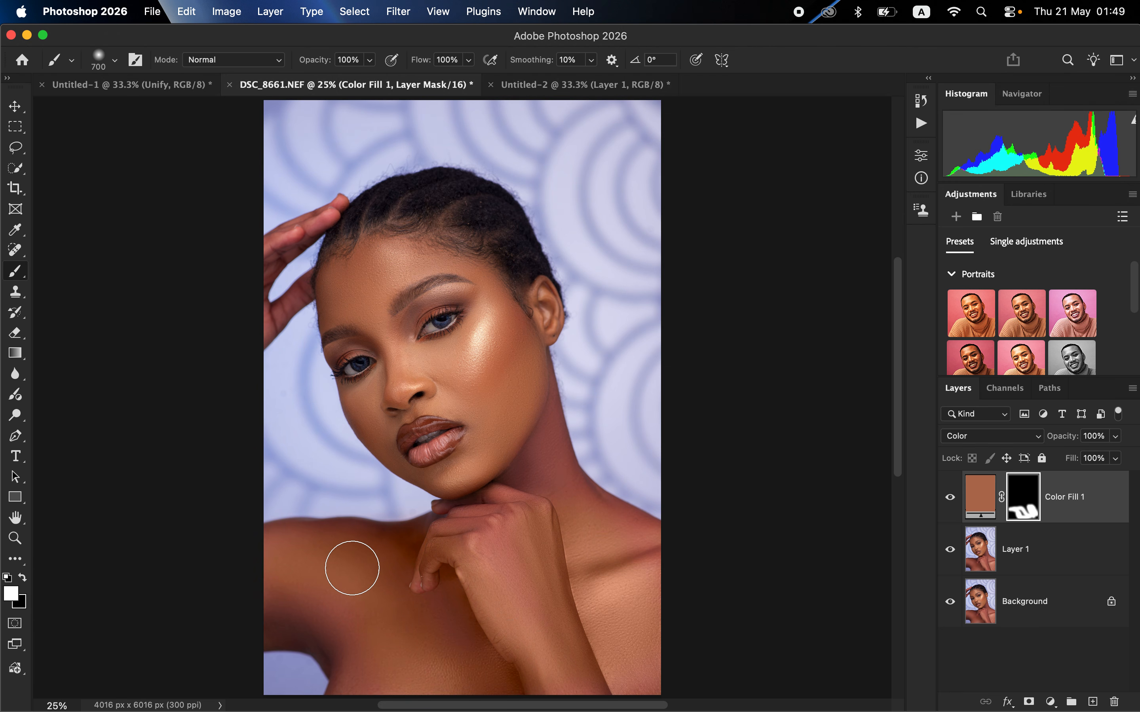
# Step: Reduce the brush to 500 px and paint white on the mask over the remaining lower chest and the neck
pyautogui.press('[')
pyautogui.press('[')
pyautogui.moveTo(357, 648); pyautogui.dragTo(581, 653)
pyautogui.moveTo(370, 639); pyautogui.dragTo(478, 643)
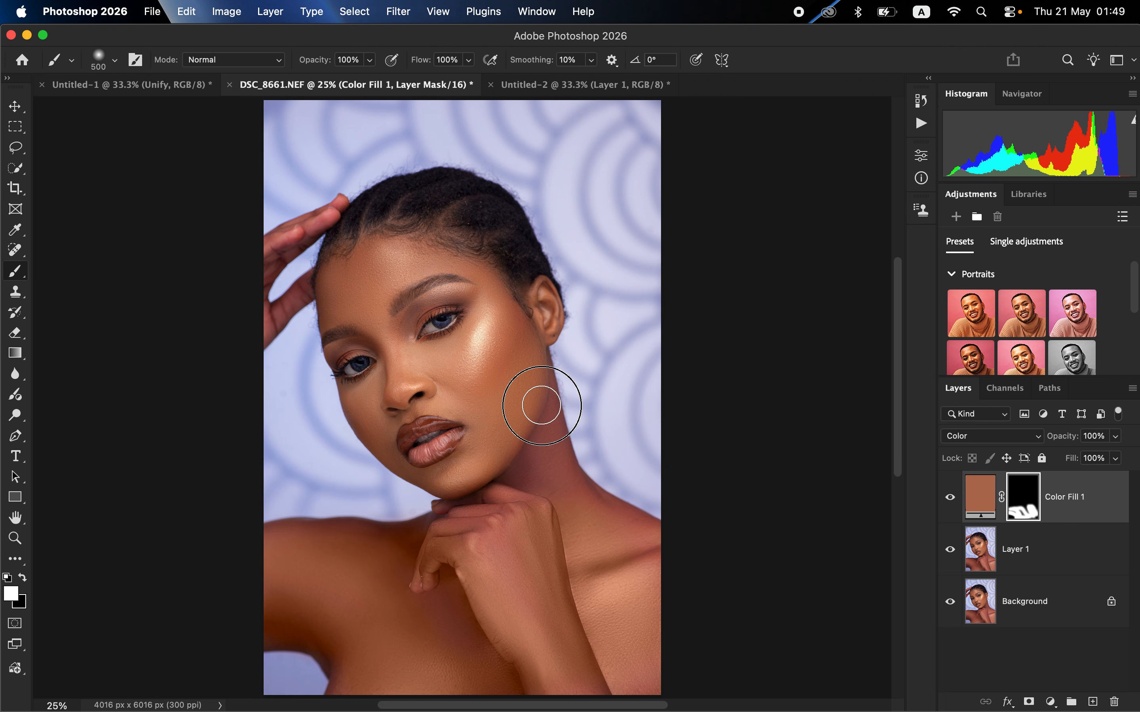
pyautogui.click(560, 469)
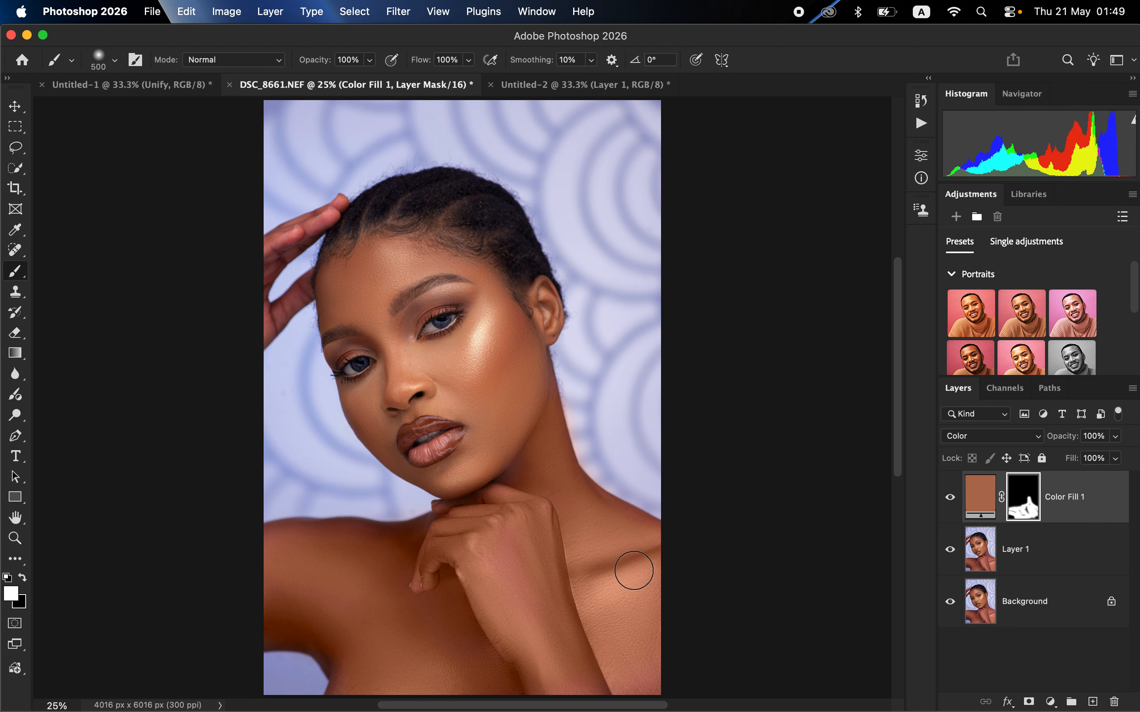
# Step: Paint the mask white over the missed areas of the forearm and hand under the chin with progressively smaller brushes
pyautogui.press('[')
pyautogui.press('[')
pyautogui.moveTo(516, 594); pyautogui.dragTo(521, 686)
pyautogui.press('[')
pyautogui.press('[')
pyautogui.press('[')
pyautogui.press('[')
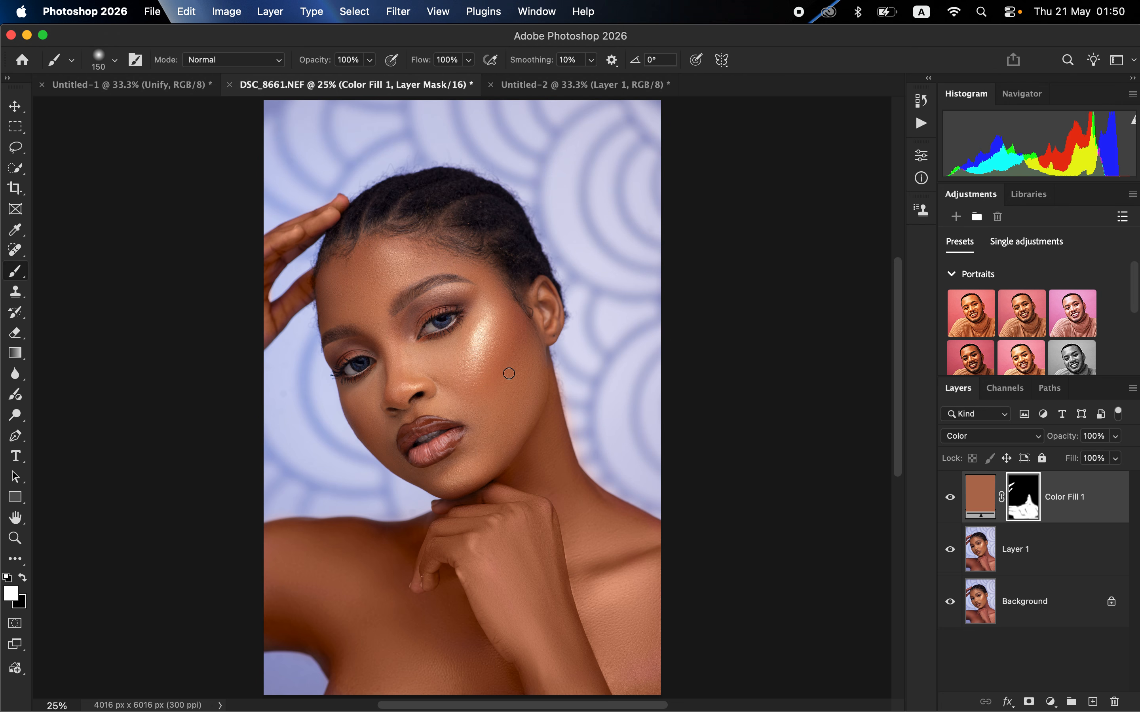
pyautogui.moveTo(472, 544); pyautogui.dragTo(470, 542)
# Step: Adjust the brush size and paint the mask white over the outer cheek, the raised fingers and the forehead
pyautogui.press(']')
# Step: Enlarge the brush to 400 px and paint the mask white over the middle of the face and cheeks
pyautogui.press(']')
pyautogui.press(']')
pyautogui.press(']')
pyautogui.press(']')
pyautogui.press(']')
pyautogui.press('[')
pyautogui.moveTo(521, 384)
pyautogui.mouseDown()
pyautogui.moveTo(527, 356)
pyautogui.moveTo(479, 462)
pyautogui.moveTo(521, 397)
pyautogui.moveTo(500, 375)
pyautogui.mouseUp()
pyautogui.press('[')
pyautogui.press('[')
pyautogui.moveTo(332, 297)
pyautogui.mouseDown()
pyautogui.moveTo(335, 309)
pyautogui.moveTo(384, 285)
pyautogui.moveTo(372, 309)
pyautogui.moveTo(488, 282)
pyautogui.moveTo(500, 301)
pyautogui.mouseUp()
pyautogui.press(']')
pyautogui.press(']')
pyautogui.press(']')
pyautogui.press(']')
pyautogui.moveTo(445, 357)
pyautogui.mouseDown()
pyautogui.moveTo(457, 359)
pyautogui.moveTo(394, 357)
pyautogui.moveTo(383, 392)
pyautogui.moveTo(411, 402)
pyautogui.mouseUp()
# Step: Reduce the brush to 200 px and paint the mask white over the remaining cheek edges and the skin around the mouth
pyautogui.press('[')
pyautogui.press('[')
pyautogui.press('[')
pyautogui.moveTo(348, 392)
pyautogui.mouseDown()
pyautogui.moveTo(367, 390)
pyautogui.moveTo(349, 391)
pyautogui.mouseUp()
pyautogui.moveTo(384, 441); pyautogui.dragTo(389, 446)
pyautogui.moveTo(498, 412); pyautogui.dragTo(493, 423)
pyautogui.click(642, 683)
# Step: Lower the Color Fill 1 layer's opacity to 84% and make black the foreground colour
pyautogui.click(1116, 436)
pyautogui.moveTo(1119, 455); pyautogui.dragTo(1107, 461)
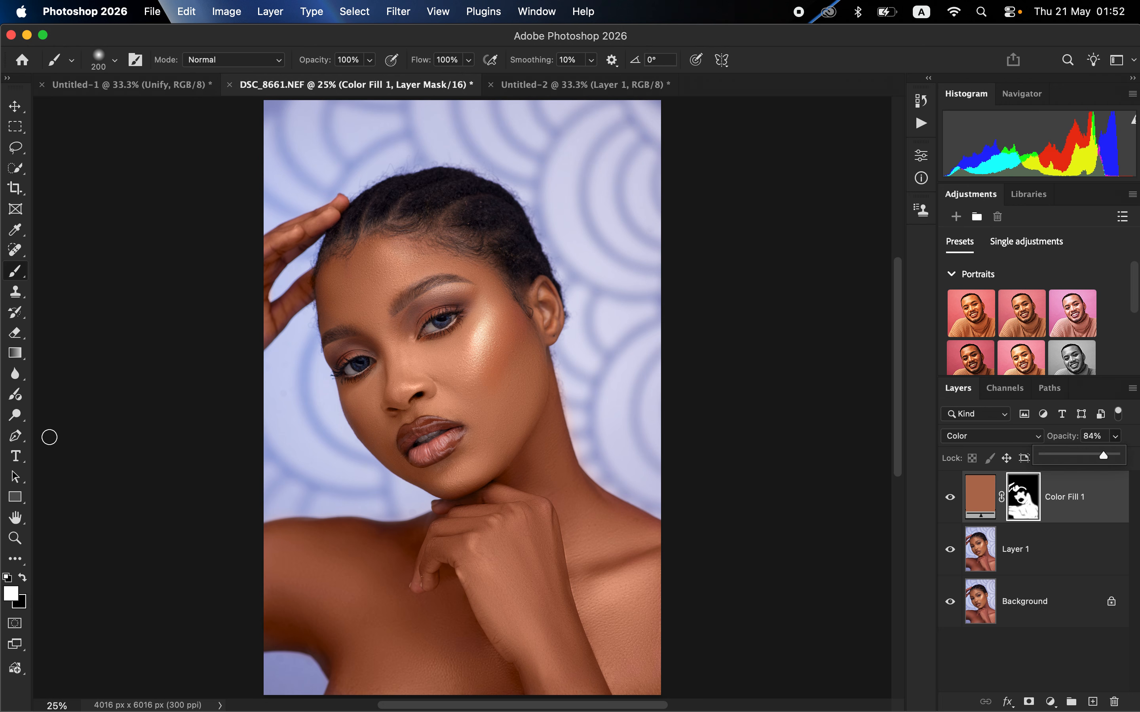
pyautogui.click(25, 578)
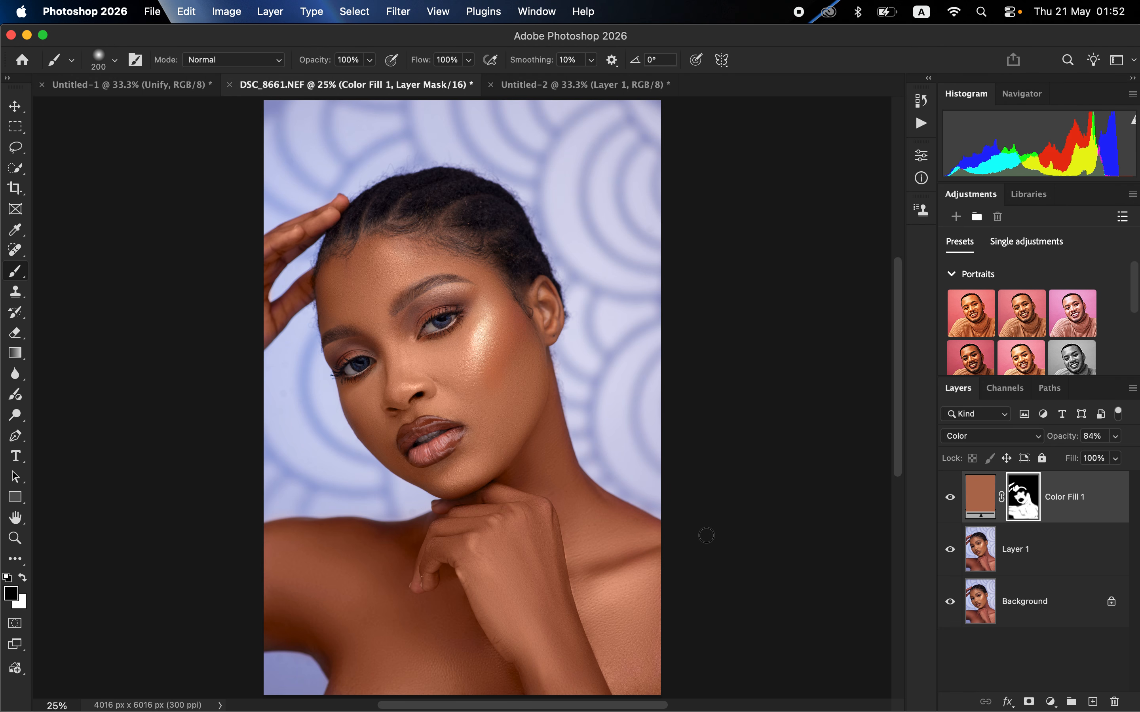
# Step: Add a Hue/Saturation adjustment layer above Color Fill 1, with the Reds' Hue at +1 and Lightness at -2
pyautogui.click(1050, 702)
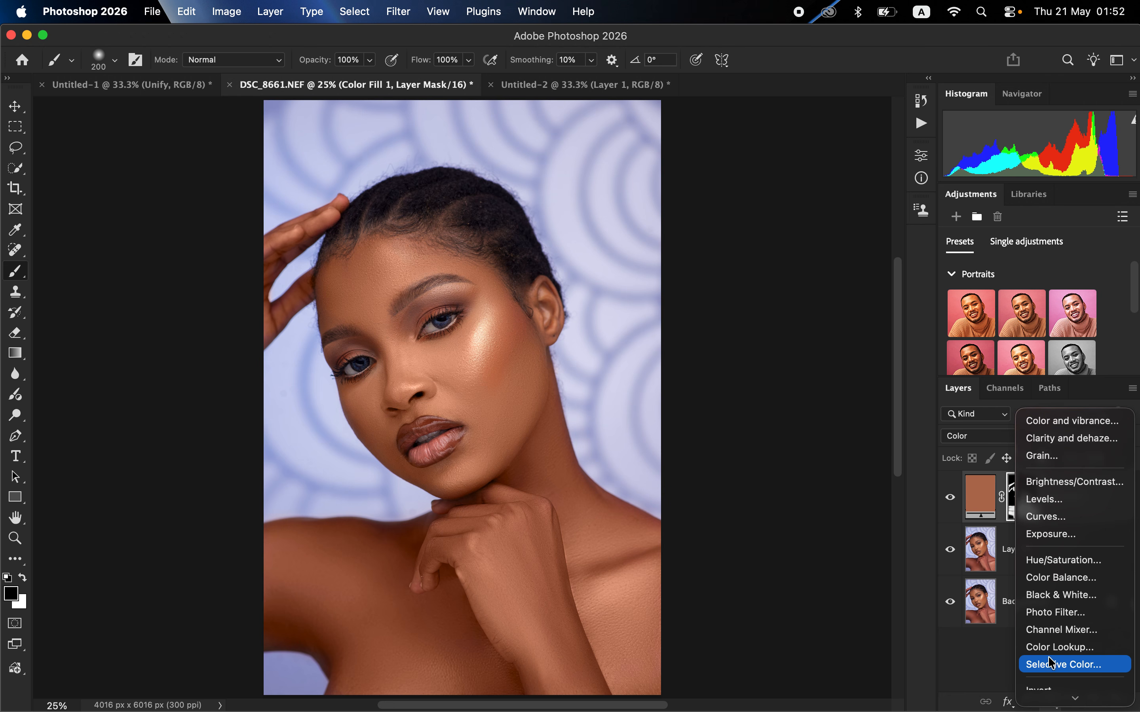
pyautogui.click(1057, 561)
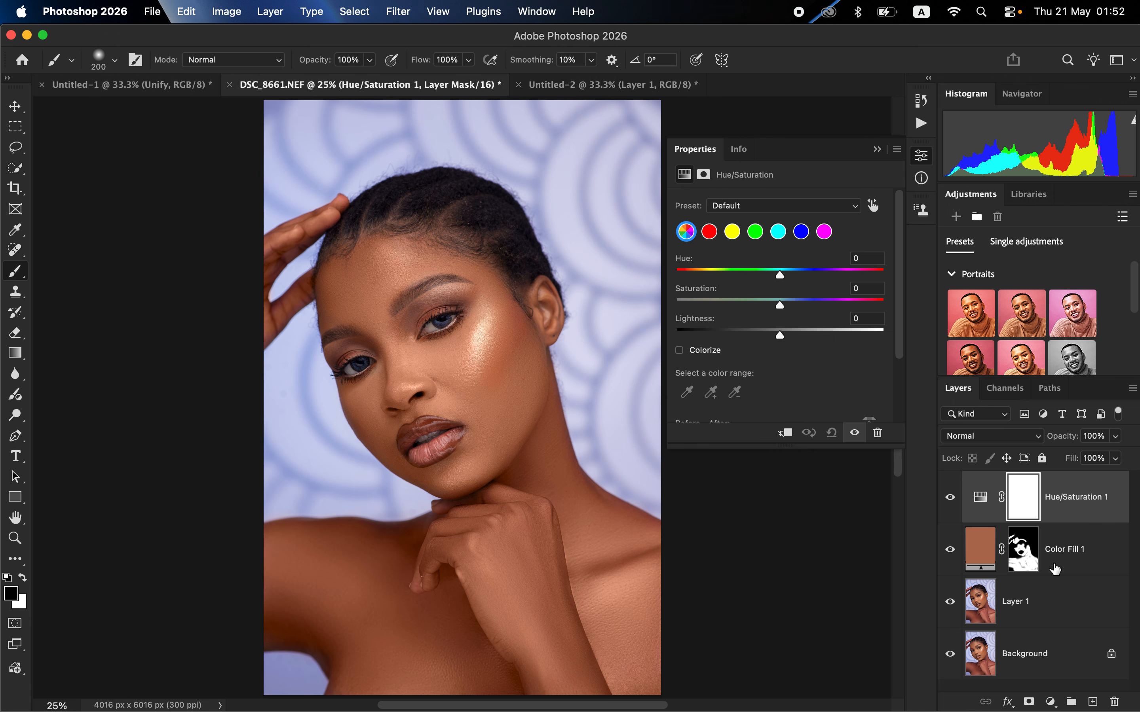
pyautogui.click(712, 232)
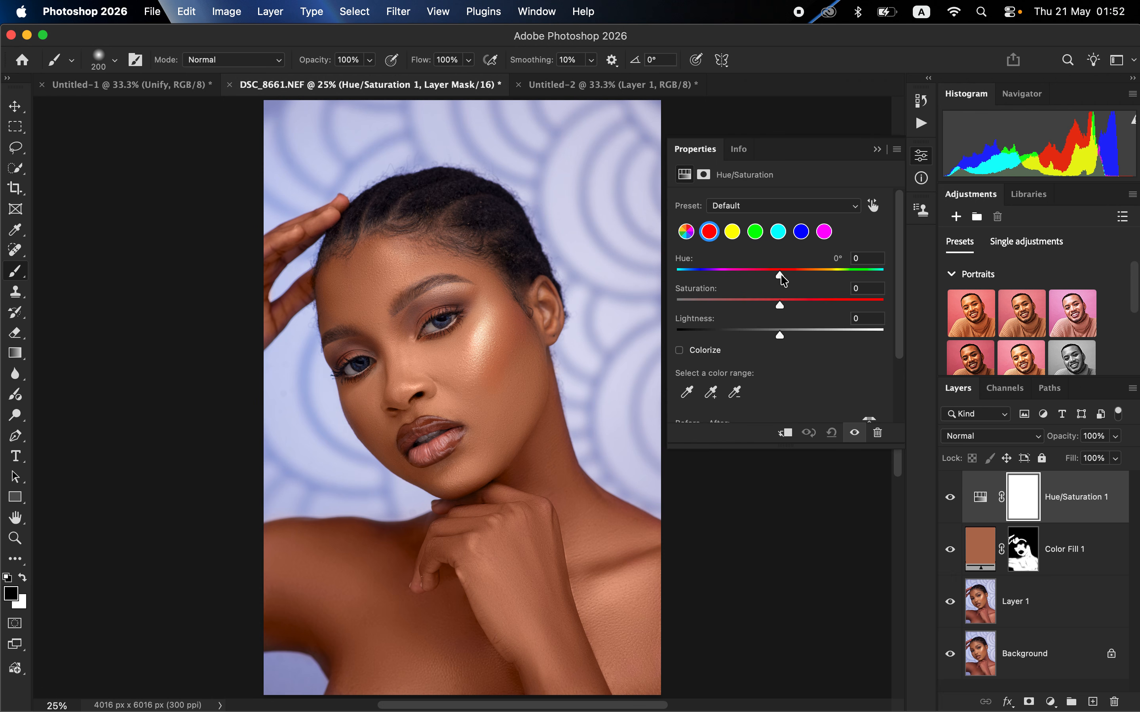
pyautogui.moveTo(781, 276); pyautogui.dragTo(782, 275)
pyautogui.moveTo(782, 338); pyautogui.dragTo(780, 338)
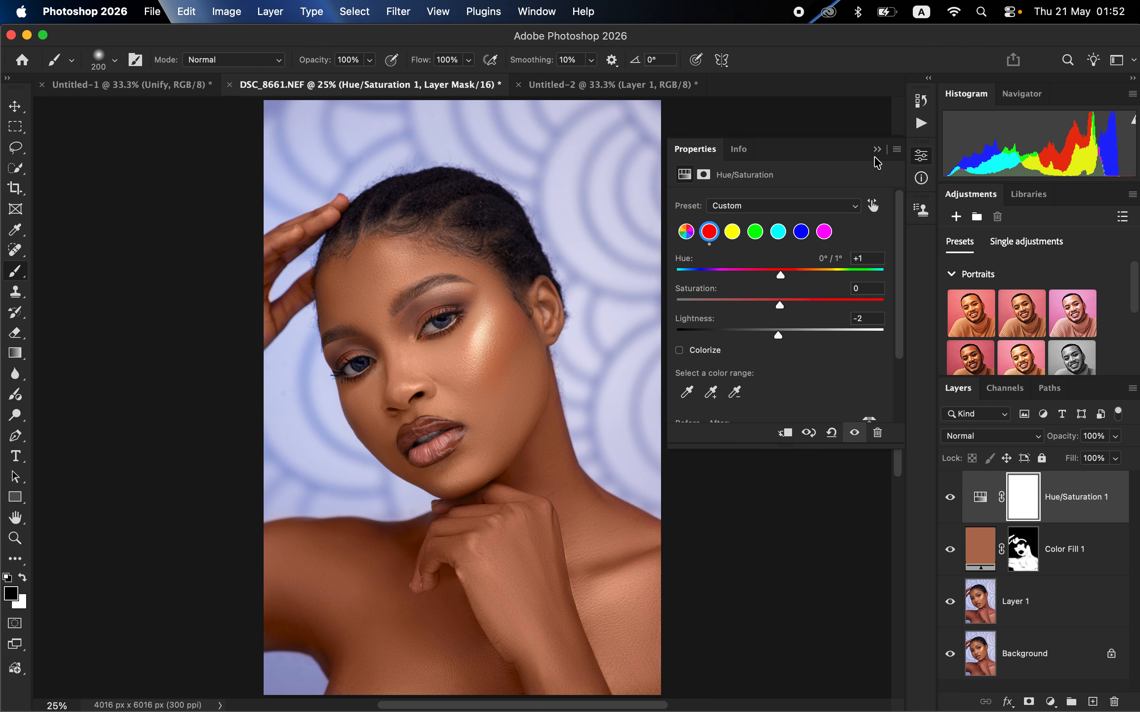
pyautogui.click(877, 148)
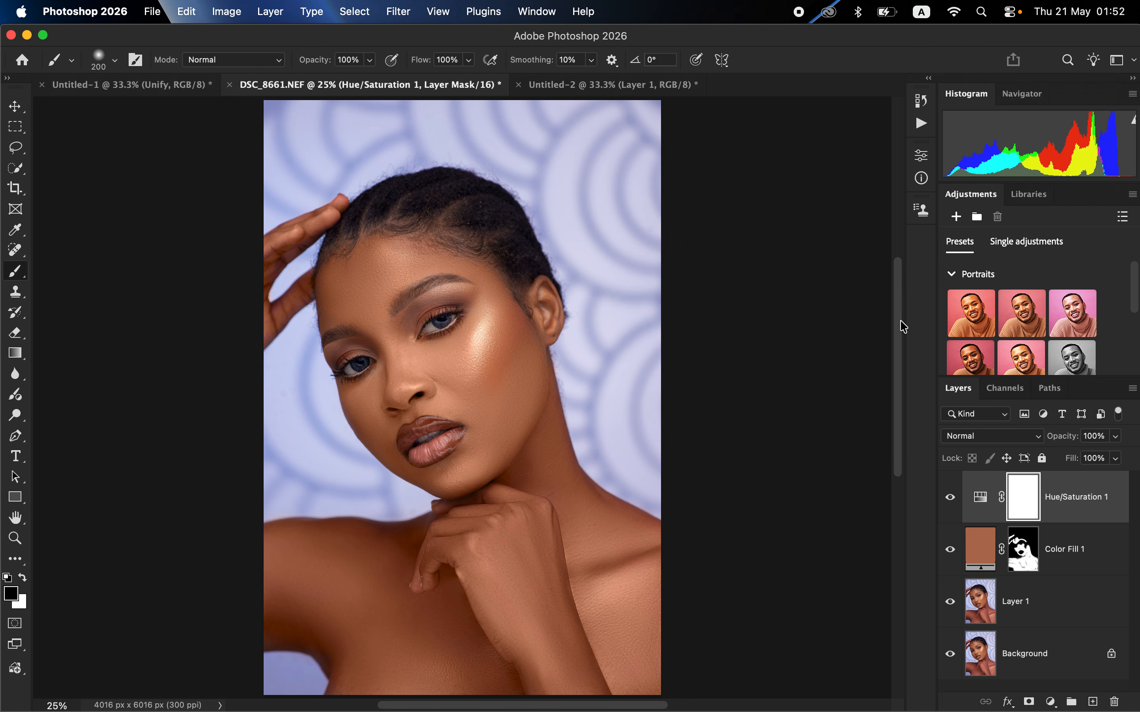
# Step: Compare the portrait before and after by switching between the Background layer alone and all layers
pyautogui.keyDown('alt'); pyautogui.click(950, 655); pyautogui.keyUp('alt')
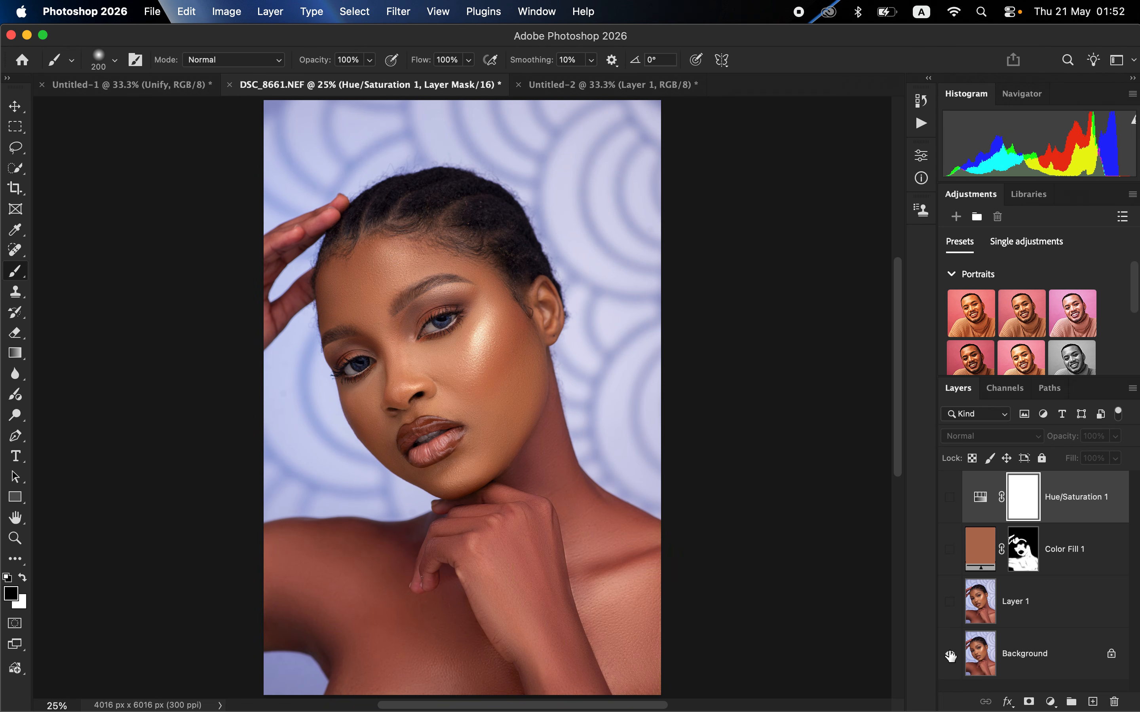
pyautogui.keyDown('alt'); pyautogui.click(950, 655); pyautogui.keyUp('alt')
pyautogui.keyDown('alt'); pyautogui.click(950, 655); pyautogui.keyUp('alt')
pyautogui.keyDown('alt'); pyautogui.click(949, 655); pyautogui.keyUp('alt')
pyautogui.keyDown('alt'); pyautogui.click(950, 655); pyautogui.keyUp('alt')
pyautogui.keyDown('alt'); pyautogui.click(950, 655); pyautogui.keyUp('alt')
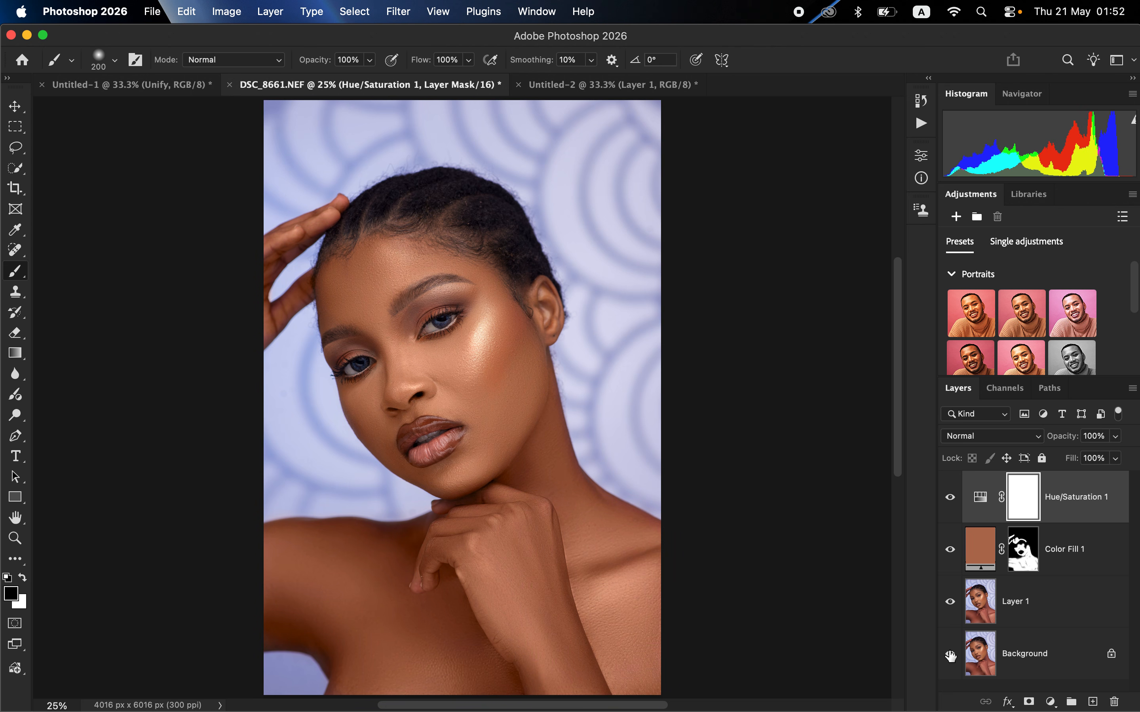